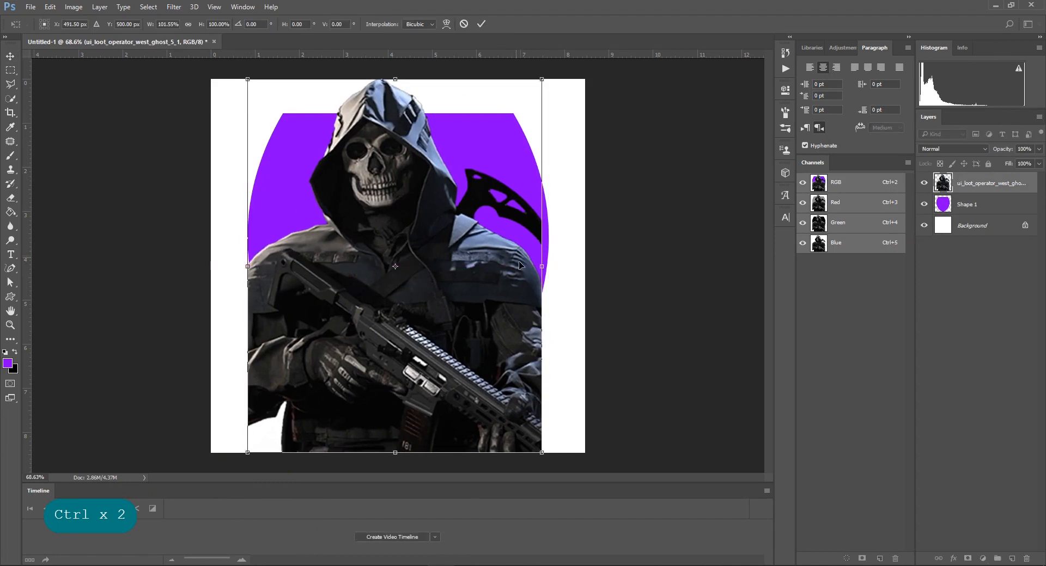
Delete the parts of the character image outside the purple shield, sparing the hood that rises above it, and clear the selection
{"action": "left_click", "coordinate": [944, 206], "text": "ctrl"}
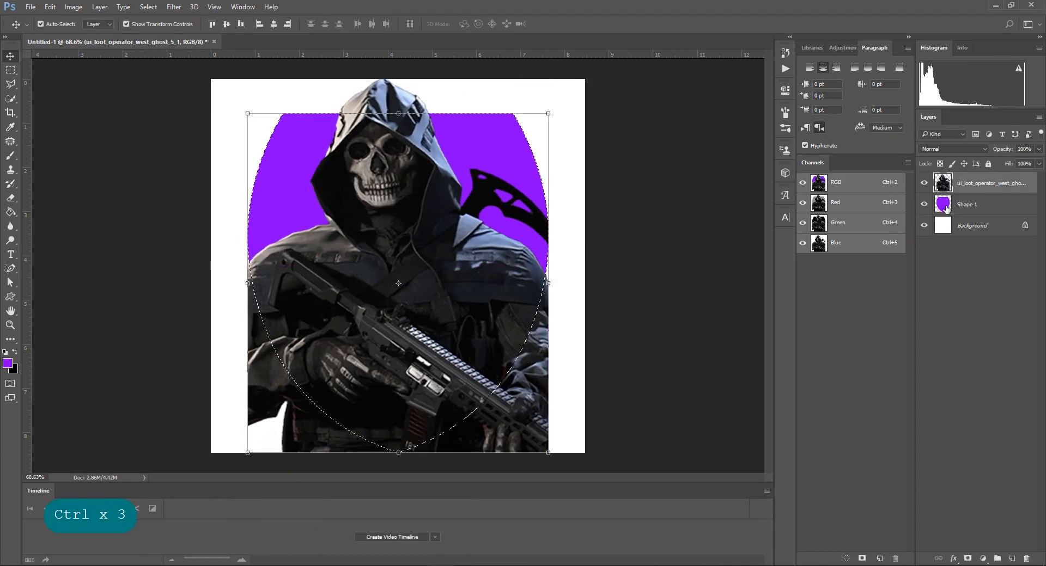
{"action": "left_click", "coordinate": [147, 7]}
{"action": "left_click", "coordinate": [158, 50]}
{"action": "left_click", "coordinate": [9, 84]}
{"action": "left_click", "coordinate": [432, 112], "text": "alt"}
{"action": "left_click", "coordinate": [418, 89]}
{"action": "left_click", "coordinate": [380, 75]}
{"action": "left_click", "coordinate": [337, 100]}
{"action": "left_click", "coordinate": [432, 112]}
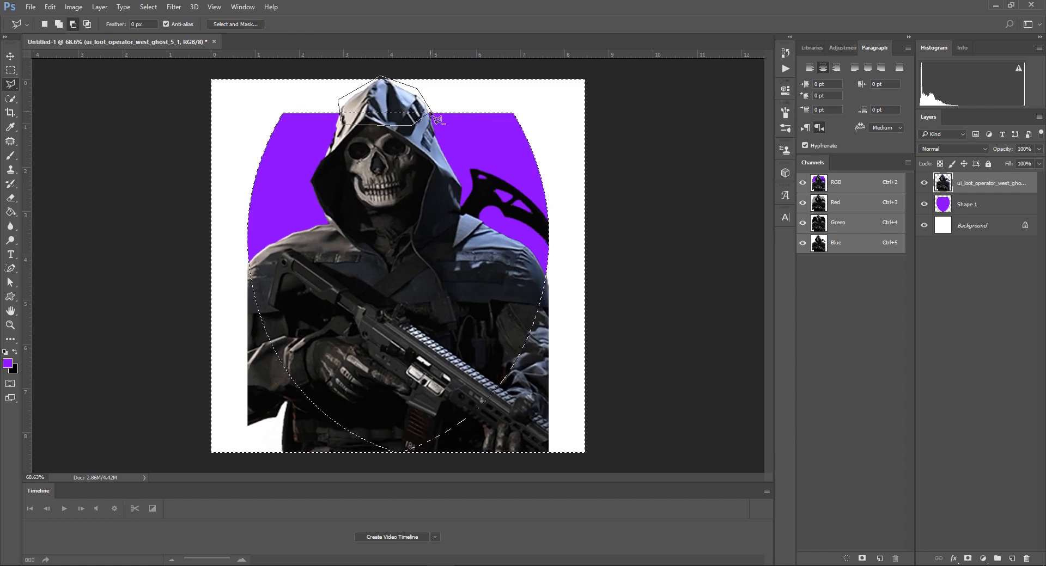
{"action": "key", "text": "Delete"}
{"action": "key", "text": "ctrl+d"}
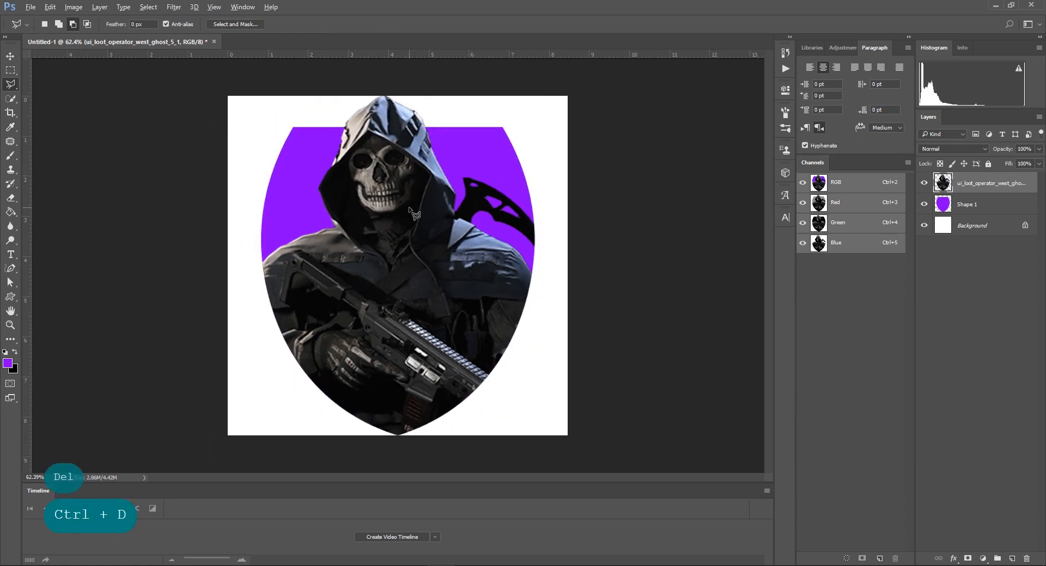
Lock the purple shield layer and the character image layer, and leave no layer selected
{"action": "scroll", "coordinate": [371, 135], "scroll_direction": "up", "scroll_amount": 9}
{"action": "left_click_drag", "start_coordinate": [371, 135], "coordinate": [364, 222]}
{"action": "left_click", "coordinate": [11, 57]}
{"action": "left_click", "coordinate": [985, 204]}
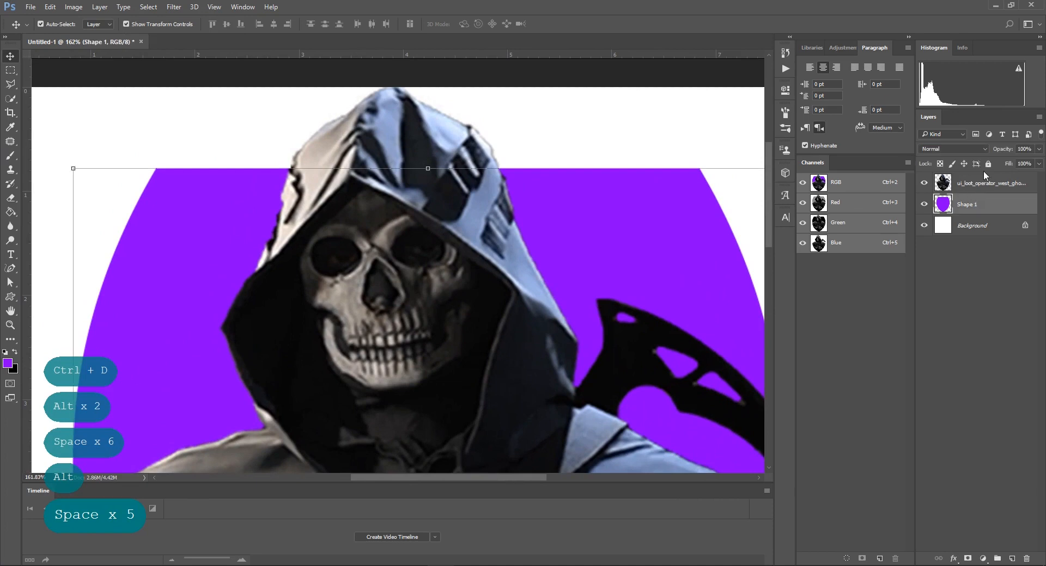
{"action": "left_click", "coordinate": [987, 163]}
{"action": "left_click", "coordinate": [985, 183]}
{"action": "left_click", "coordinate": [987, 163]}
{"action": "left_click", "coordinate": [613, 166]}
Trace the whole character's silhouette with the Freeform Pen as a closed filled shape about 847 × 1001 px
{"action": "left_click", "coordinate": [10, 268]}
{"action": "left_click", "coordinate": [46, 280]}
{"action": "scroll", "coordinate": [319, 283], "scroll_direction": "down", "scroll_amount": 8}
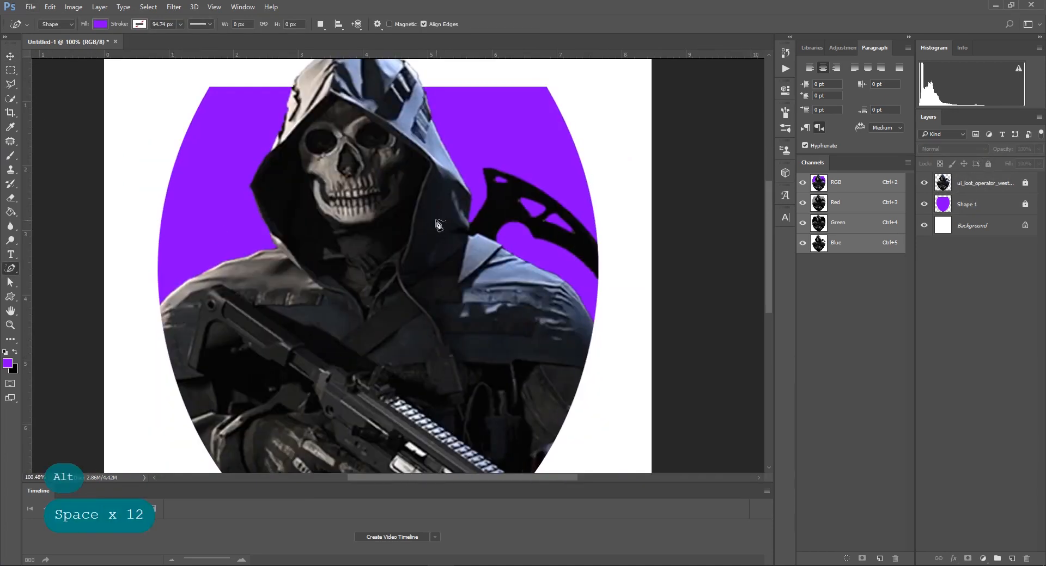
{"action": "mouse_move", "coordinate": [422, 84]}
{"action": "left_mouse_down"}
{"action": "mouse_move", "coordinate": [368, 66]}
{"action": "mouse_move", "coordinate": [343, 84]}
{"action": "mouse_move", "coordinate": [324, 128]}
{"action": "left_mouse_up"}
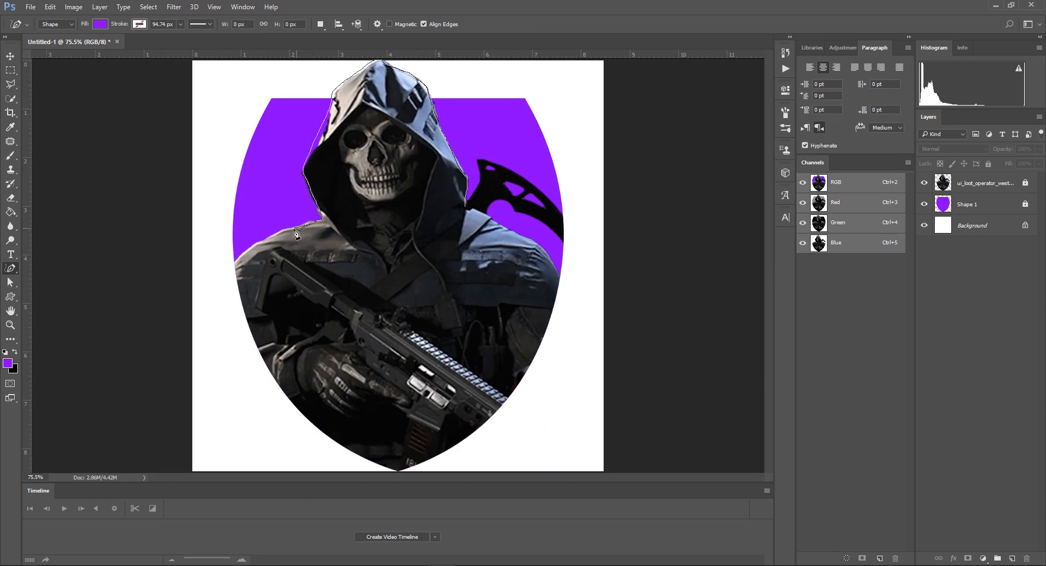
{"action": "mouse_move", "coordinate": [235, 266]}
{"action": "left_mouse_down"}
{"action": "mouse_move", "coordinate": [299, 469]}
{"action": "mouse_move", "coordinate": [400, 472]}
{"action": "left_mouse_up"}
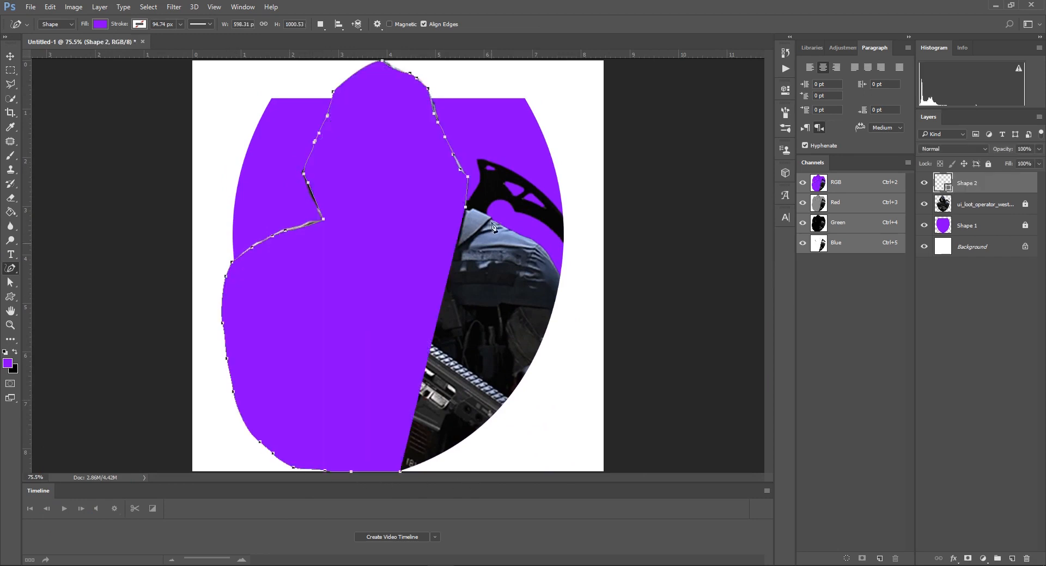
{"action": "mouse_move", "coordinate": [565, 288]}
{"action": "left_mouse_down"}
{"action": "mouse_move", "coordinate": [411, 474]}
{"action": "mouse_move", "coordinate": [400, 472]}
{"action": "left_mouse_up"}
Adjust the silhouette's anchor points so its edge follows the character's shoulder beneath the black blade
{"action": "scroll", "coordinate": [560, 200], "scroll_direction": "up", "scroll_amount": 9}
{"action": "key", "text": "a"}
{"action": "left_click_drag", "start_coordinate": [486, 309], "coordinate": [525, 318]}
{"action": "left_click", "coordinate": [447, 277]}
{"action": "left_click_drag", "start_coordinate": [536, 319], "coordinate": [539, 322]}
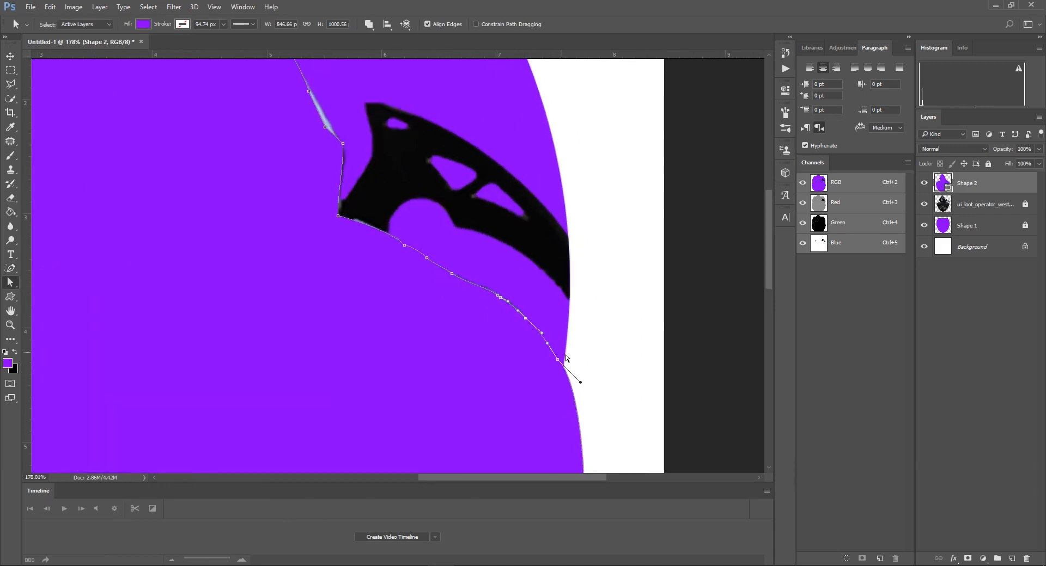
Set the silhouette shape's fill to black and hide its layer
{"action": "scroll", "coordinate": [548, 343], "scroll_direction": "down", "scroll_amount": 10}
{"action": "double_click", "coordinate": [943, 183]}
{"action": "left_click", "coordinate": [614, 365]}
{"action": "left_click", "coordinate": [860, 221]}
{"action": "left_click", "coordinate": [925, 183]}
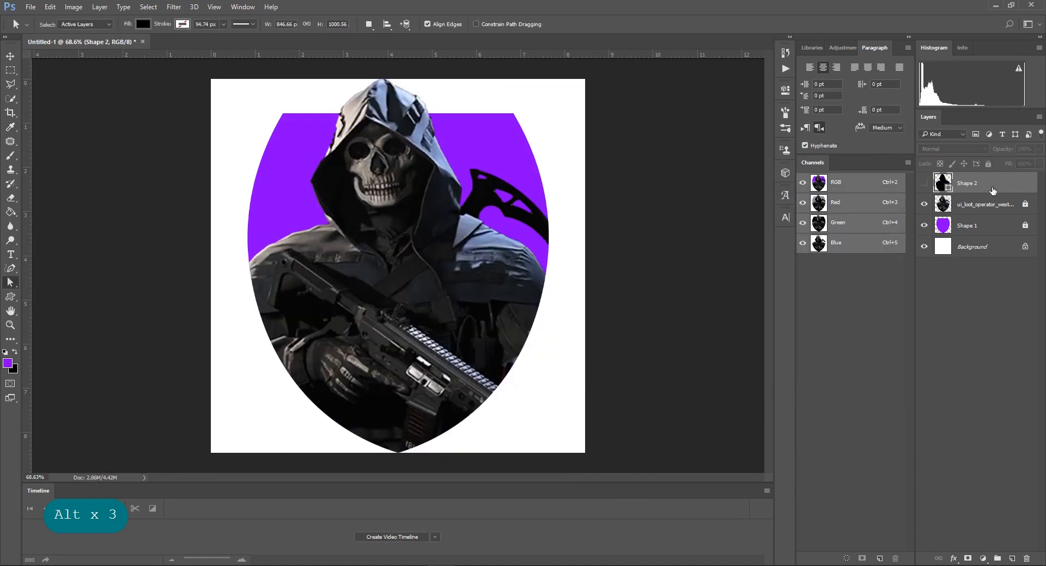
Set the Freeform Pen fill to white and trace the upper skull down to the upper teeth, about 202 × 178 px
{"action": "left_click", "coordinate": [9, 269]}
{"action": "scroll", "coordinate": [382, 144], "scroll_direction": "up", "scroll_amount": 12}
{"action": "left_click", "coordinate": [97, 24]}
{"action": "left_click", "coordinate": [49, 81]}
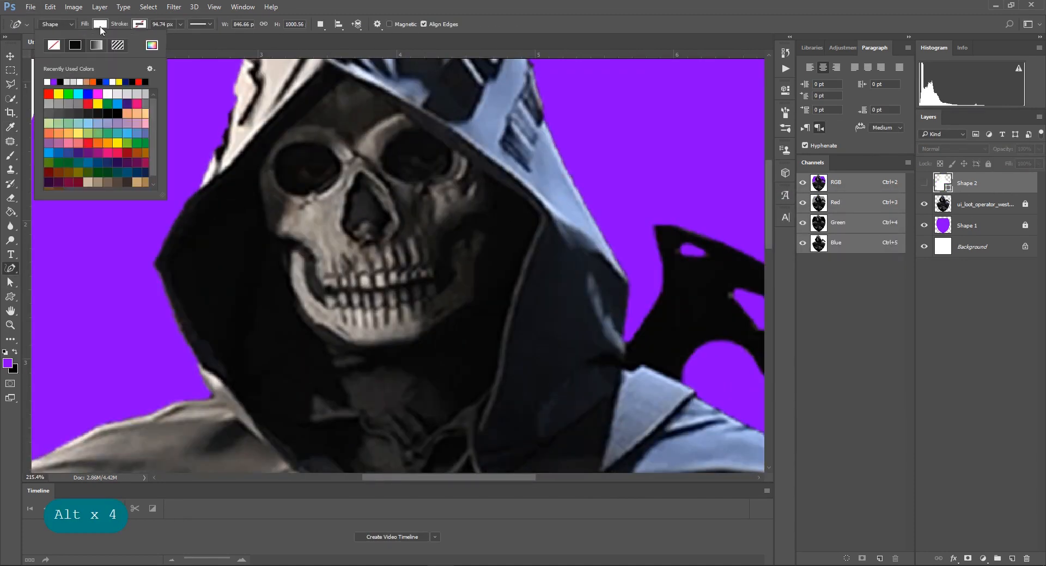
{"action": "left_click", "coordinate": [379, 167]}
{"action": "left_click_drag", "start_coordinate": [270, 214], "coordinate": [318, 268]}
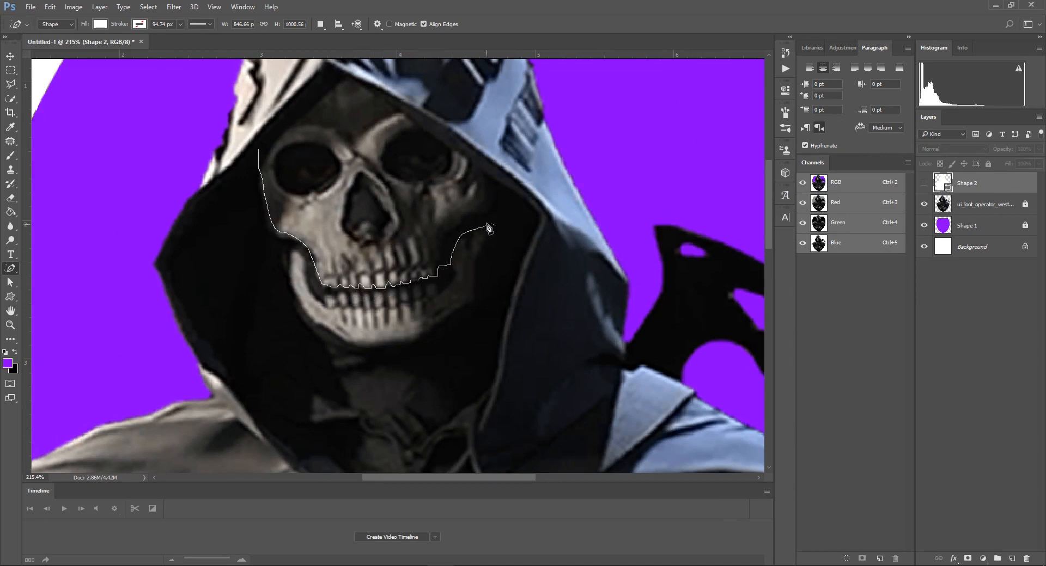
{"action": "left_click_drag", "start_coordinate": [333, 87], "coordinate": [256, 160]}
Delete the stray anchor point at the temple of the white upper skull shape
{"action": "scroll", "coordinate": [238, 157], "scroll_direction": "up", "scroll_amount": 6}
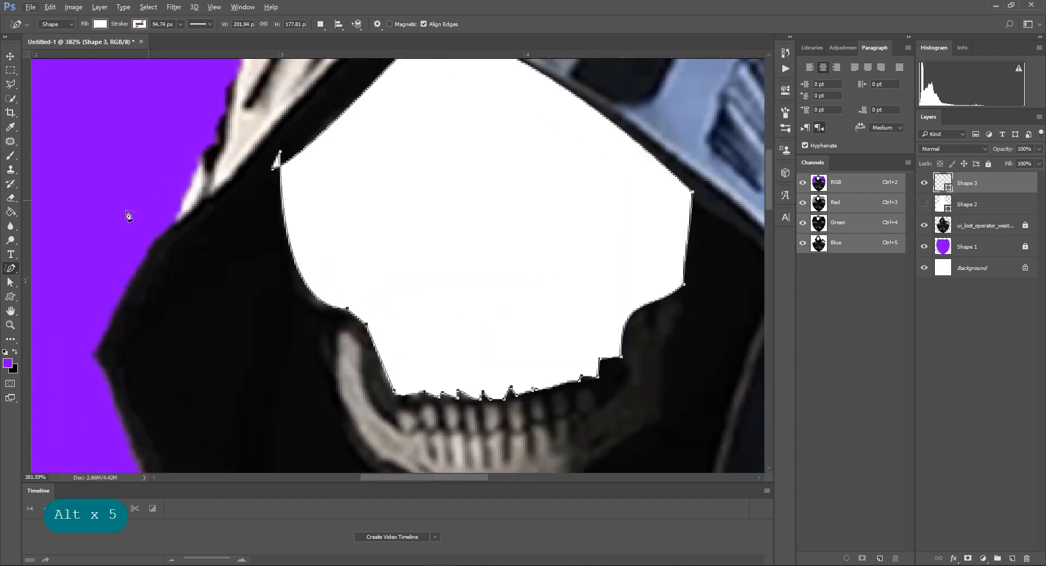
{"action": "left_click", "coordinate": [277, 162], "text": "ctrl"}
{"action": "key", "text": "Delete"}
{"action": "left_click", "coordinate": [15, 270]}
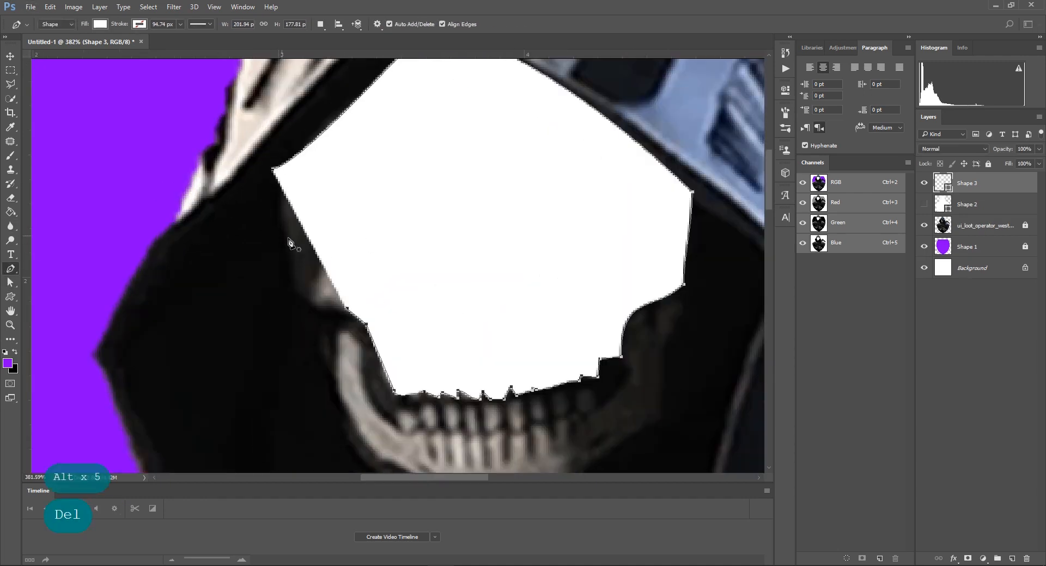
{"action": "left_click", "coordinate": [306, 236]}
{"action": "key", "text": "ctrl+z"}
{"action": "key", "text": "ctrl+z"}
{"action": "key", "text": "ctrl+z"}
{"action": "key", "text": "ctrl+alt+z"}
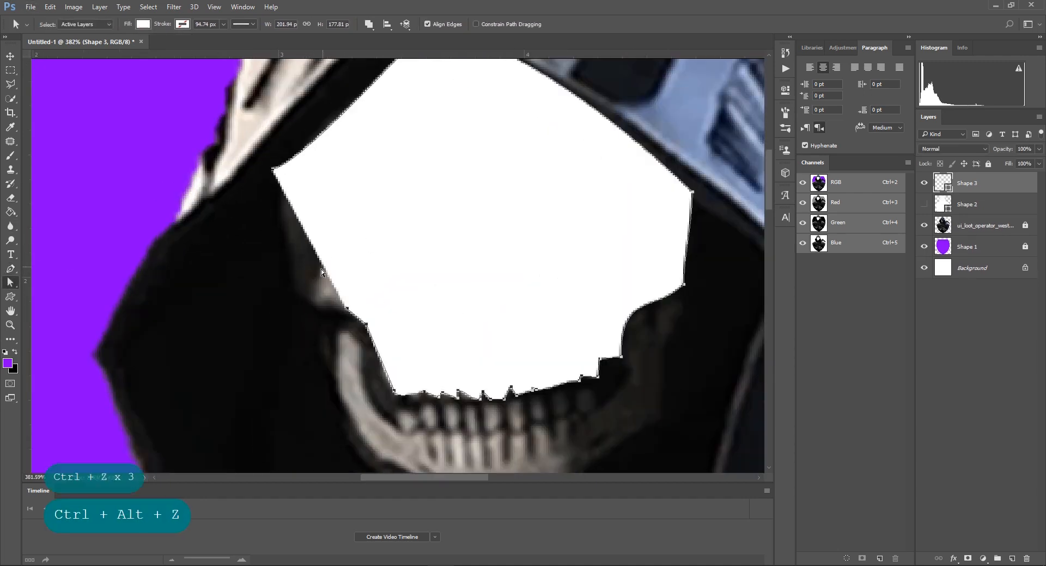
{"action": "left_click", "coordinate": [350, 310]}
{"action": "key", "text": "ctrl+z"}
Curve the straight edge of the white skull shape so it follows the temple and cheekbone
{"action": "key", "text": "p"}
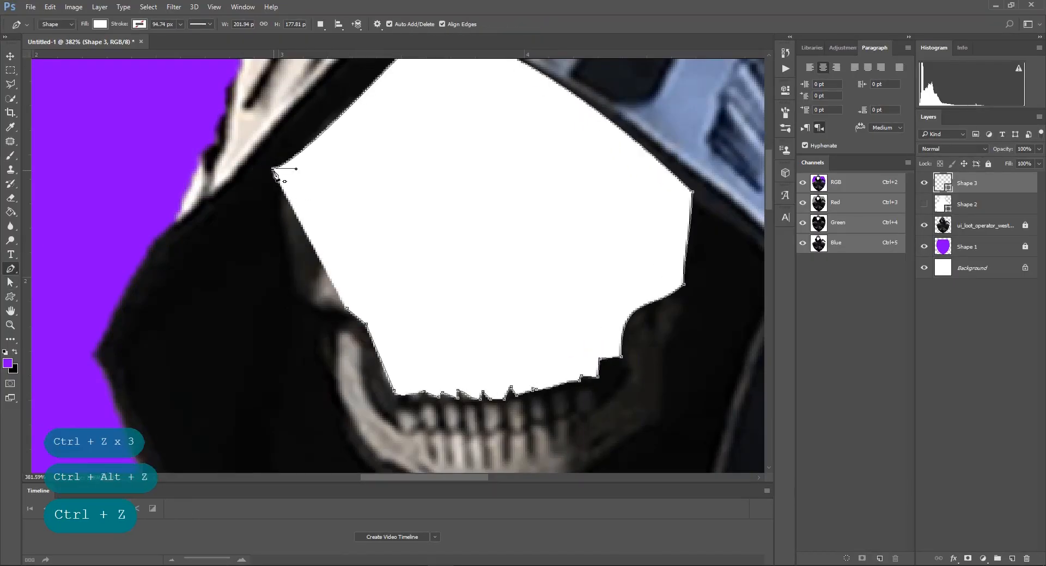
{"action": "scroll", "coordinate": [394, 291], "scroll_direction": "down", "scroll_amount": 3}
{"action": "scroll", "coordinate": [426, 365], "scroll_direction": "up", "scroll_amount": 3}
Trace the lower jaw and its row of teeth with the Freeform Pen as a closed white shape
{"action": "right_click", "coordinate": [10, 269]}
{"action": "left_click", "coordinate": [47, 276]}
{"action": "left_click_drag", "start_coordinate": [395, 355], "coordinate": [427, 363]}
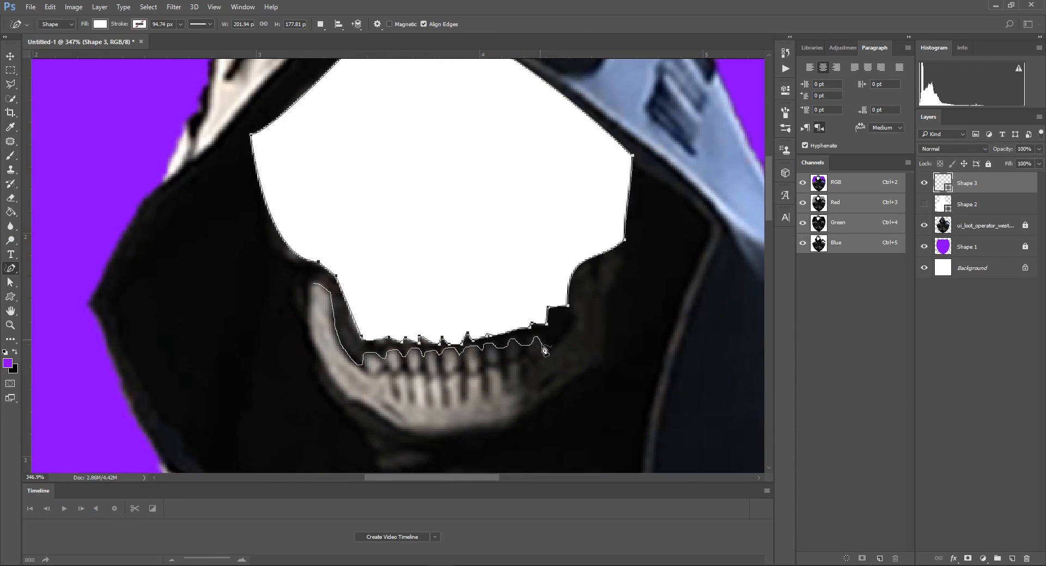
{"action": "mouse_move", "coordinate": [598, 359]}
{"action": "left_mouse_down"}
{"action": "mouse_move", "coordinate": [520, 419]}
{"action": "mouse_move", "coordinate": [442, 426]}
{"action": "mouse_move", "coordinate": [367, 402]}
{"action": "mouse_move", "coordinate": [322, 359]}
{"action": "left_mouse_up"}
{"action": "left_click_drag", "start_coordinate": [314, 283], "coordinate": [309, 283]}
Hide the white lower jaw and upper skull shape layers
{"action": "scroll", "coordinate": [267, 382], "scroll_direction": "down", "scroll_amount": 3}
{"action": "left_click", "coordinate": [924, 183]}
{"action": "left_click", "coordinate": [924, 183]}
{"action": "left_click_drag", "start_coordinate": [923, 204], "coordinate": [924, 183]}
Set the fill to black and trace both eye sockets and the nose cavity as separate closed shapes
{"action": "left_click", "coordinate": [99, 24]}
{"action": "left_click", "coordinate": [60, 82]}
{"action": "left_click", "coordinate": [377, 236]}
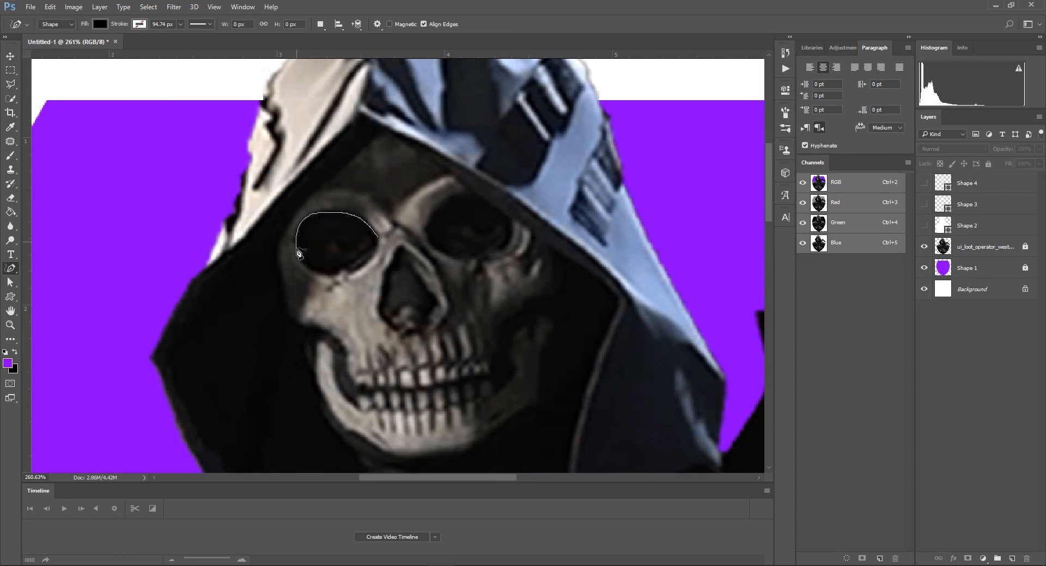
{"action": "left_click_drag", "start_coordinate": [381, 250], "coordinate": [378, 239]}
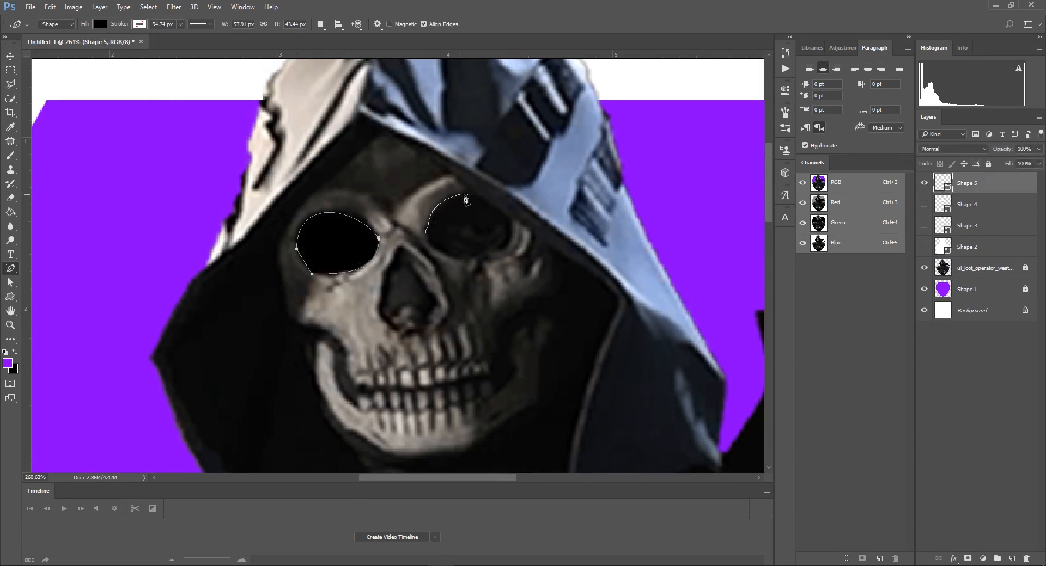
{"action": "mouse_move", "coordinate": [462, 261]}
{"action": "left_mouse_down"}
{"action": "mouse_move", "coordinate": [432, 247]}
{"action": "mouse_move", "coordinate": [409, 255]}
{"action": "mouse_move", "coordinate": [435, 294]}
{"action": "mouse_move", "coordinate": [427, 319]}
{"action": "mouse_move", "coordinate": [406, 311]}
{"action": "mouse_move", "coordinate": [384, 319]}
{"action": "mouse_move", "coordinate": [401, 247]}
{"action": "left_mouse_up"}
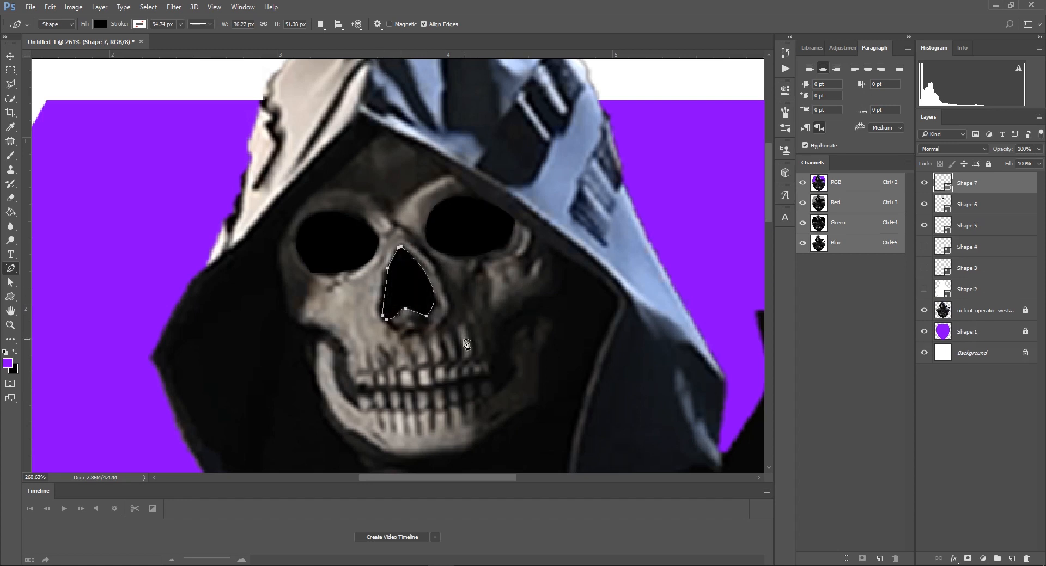
Hide the three black shape layers for the eye sockets and nose cavity
{"action": "scroll", "coordinate": [469, 345], "scroll_direction": "down", "scroll_amount": 2}
{"action": "scroll", "coordinate": [468, 346], "scroll_direction": "down", "scroll_amount": 4}
{"action": "left_click_drag", "start_coordinate": [923, 183], "coordinate": [924, 225]}
{"action": "scroll", "coordinate": [333, 207], "scroll_direction": "down", "scroll_amount": 6}
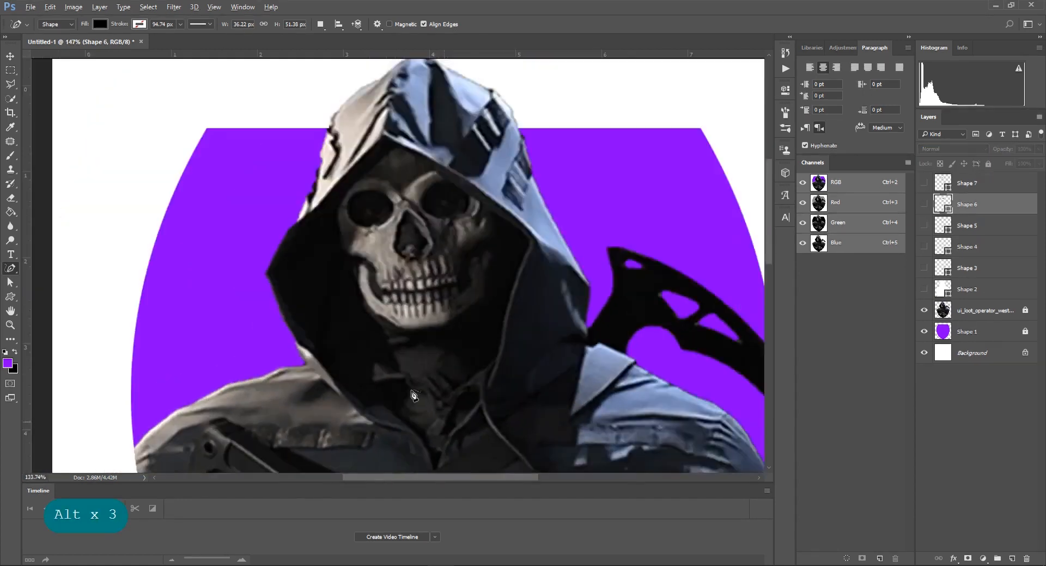
{"action": "left_click_drag", "start_coordinate": [341, 238], "coordinate": [332, 217]}
{"action": "scroll", "coordinate": [332, 229], "scroll_direction": "up", "scroll_amount": 3}
{"action": "left_click", "coordinate": [924, 226]}
{"action": "left_click", "coordinate": [924, 225]}
{"action": "left_click", "coordinate": [923, 205]}
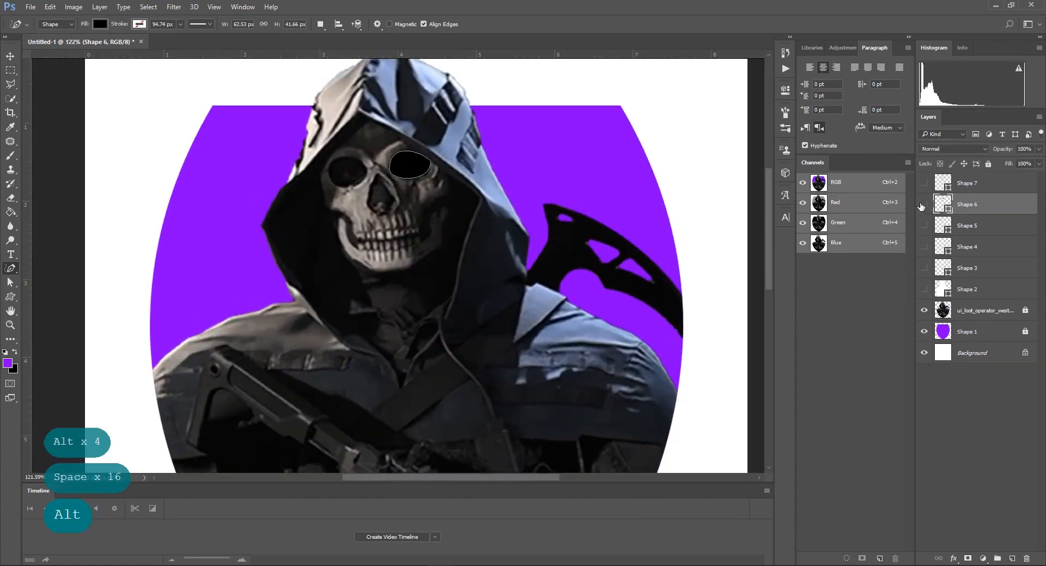
{"action": "left_click", "coordinate": [924, 205]}
Show the silhouette shape, set its fill to dark navy #0f122b, and hide it again
{"action": "left_click", "coordinate": [924, 289]}
{"action": "double_click", "coordinate": [942, 290]}
{"action": "left_click", "coordinate": [763, 277]}
{"action": "left_click_drag", "start_coordinate": [748, 327], "coordinate": [703, 343]}
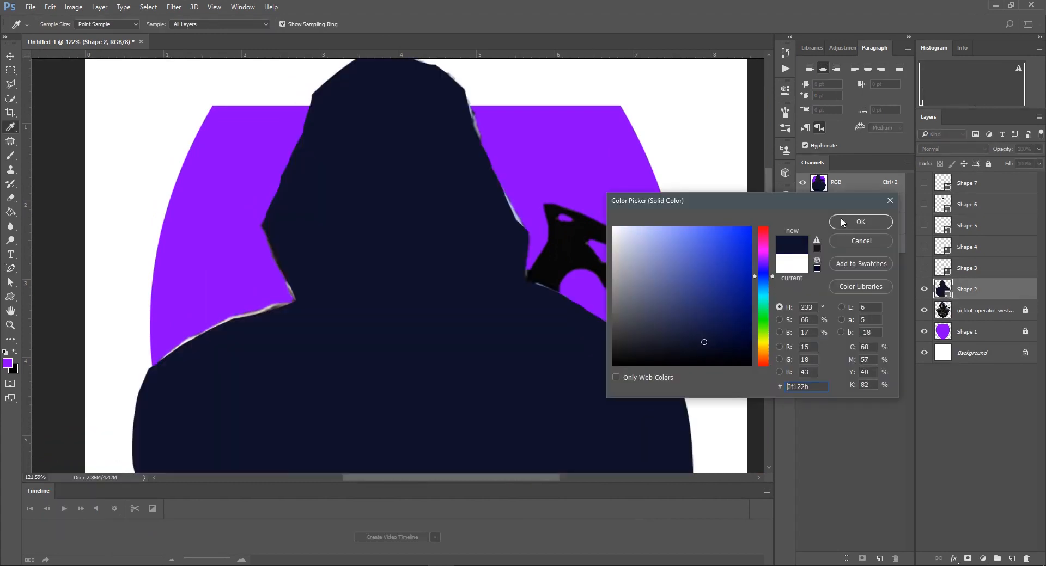
{"action": "left_click", "coordinate": [843, 221]}
{"action": "left_click", "coordinate": [924, 290]}
With no layer selected, trace the gloved hand and sleeve with the Freeform Pen as a closed muted dark blue shape about 391 × 177 px
{"action": "scroll", "coordinate": [438, 346], "scroll_direction": "down", "scroll_amount": 2}
{"action": "left_click_drag", "start_coordinate": [438, 347], "coordinate": [427, 202]}
{"action": "scroll", "coordinate": [123, 255], "scroll_direction": "up", "scroll_amount": 1}
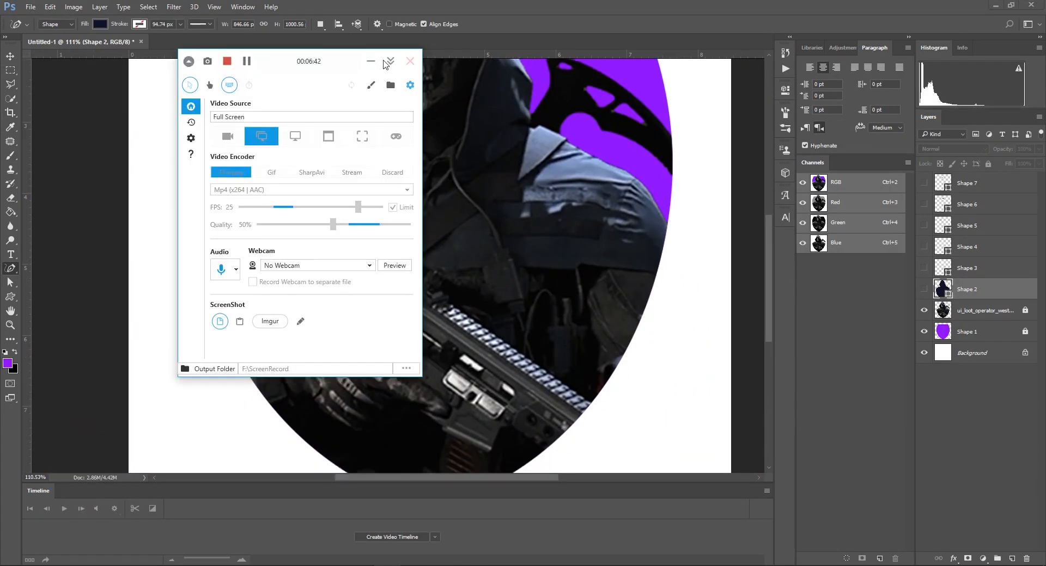
{"action": "scroll", "coordinate": [293, 359], "scroll_direction": "up", "scroll_amount": 6}
{"action": "left_click_drag", "start_coordinate": [293, 359], "coordinate": [259, 258]}
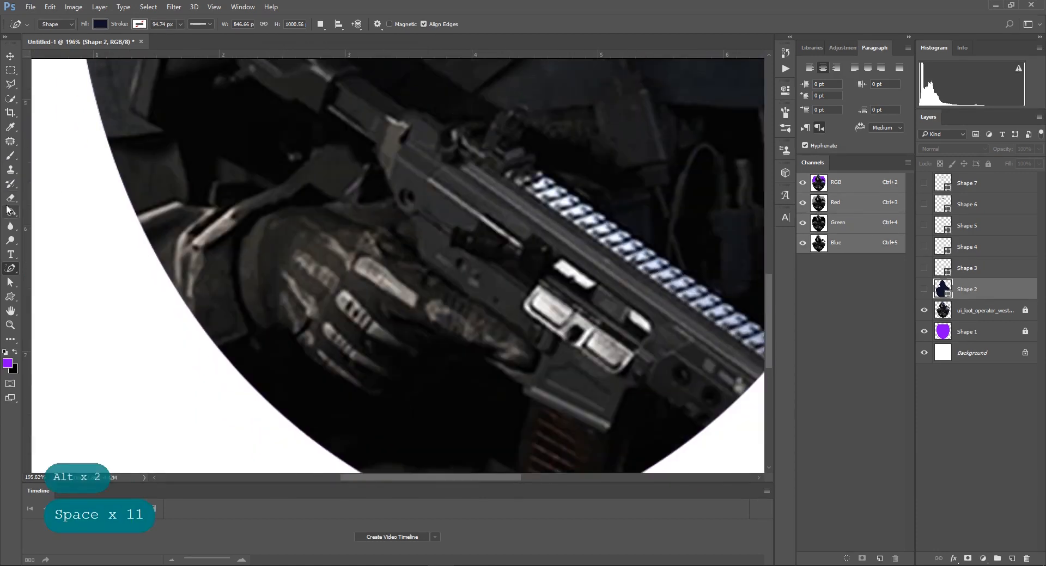
{"action": "left_click", "coordinate": [10, 56]}
{"action": "left_click", "coordinate": [44, 109]}
{"action": "left_click", "coordinate": [10, 268]}
{"action": "left_click", "coordinate": [7, 363]}
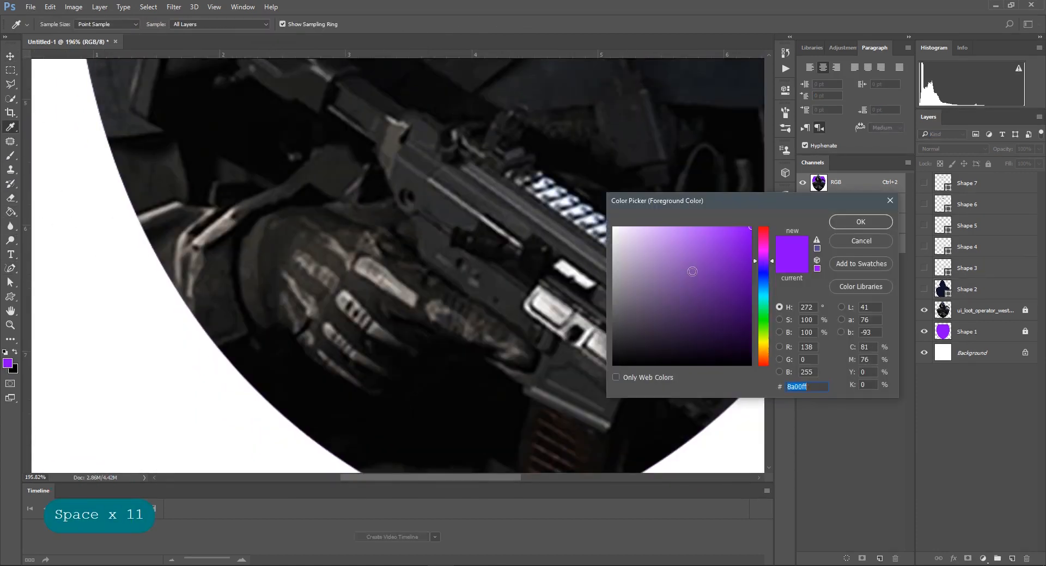
{"action": "left_click", "coordinate": [763, 276]}
{"action": "left_click", "coordinate": [670, 326]}
{"action": "left_click", "coordinate": [858, 220]}
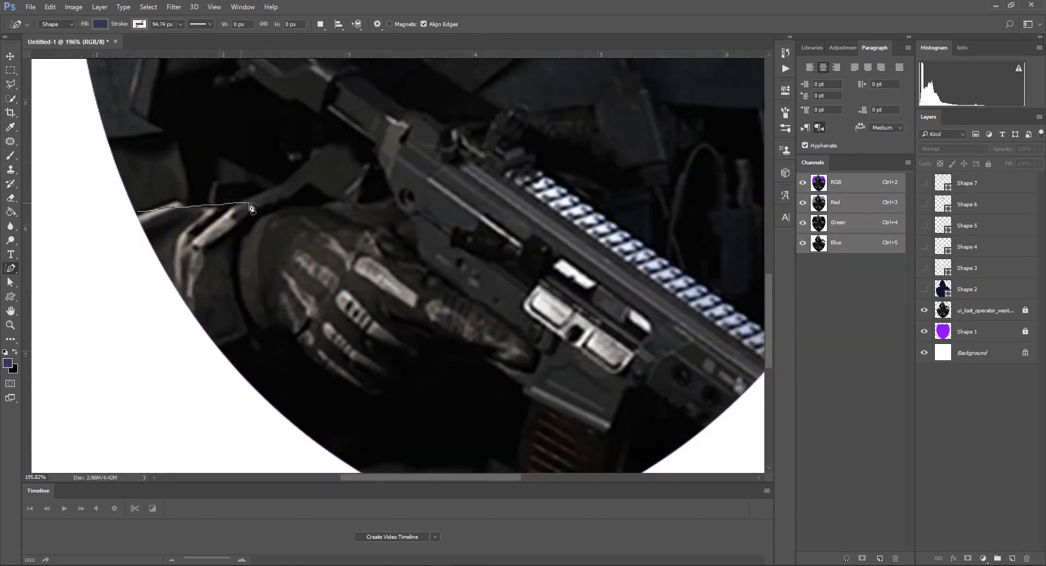
{"action": "mouse_move", "coordinate": [471, 304]}
{"action": "left_mouse_down"}
{"action": "mouse_move", "coordinate": [539, 367]}
{"action": "mouse_move", "coordinate": [474, 357]}
{"action": "mouse_move", "coordinate": [423, 333]}
{"action": "left_mouse_up"}
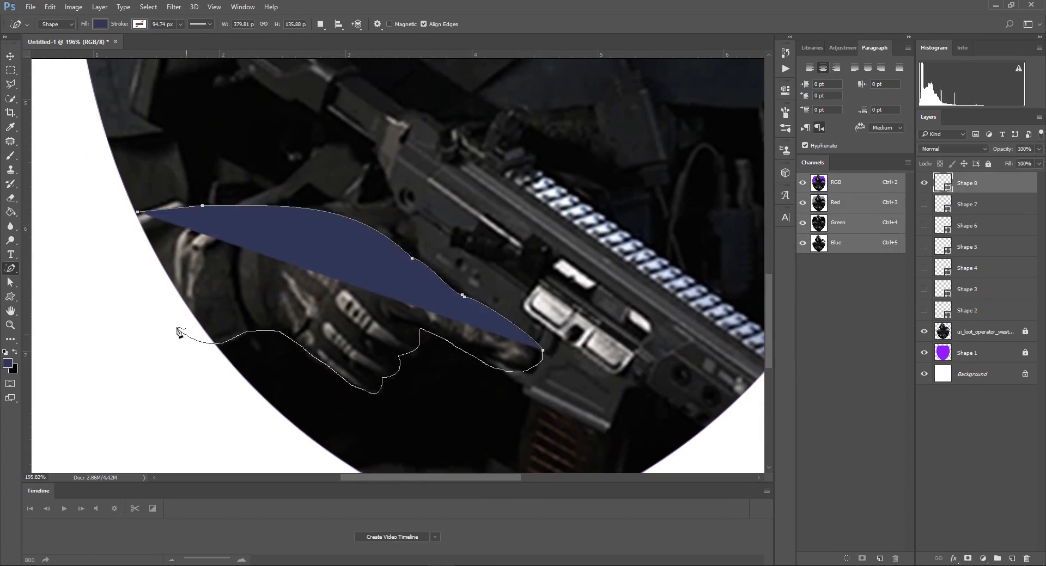
{"action": "left_click_drag", "start_coordinate": [180, 332], "coordinate": [137, 213]}
Lower the hand shape's opacity to 72% and trace the missed thumb area as an additional shape
{"action": "left_click_drag", "start_coordinate": [1038, 149], "coordinate": [1023, 165]}
{"action": "left_click", "coordinate": [924, 310]}
{"action": "left_click", "coordinate": [923, 310]}
{"action": "scroll", "coordinate": [365, 226], "scroll_direction": "up", "scroll_amount": 2}
{"action": "left_click", "coordinate": [314, 264]}
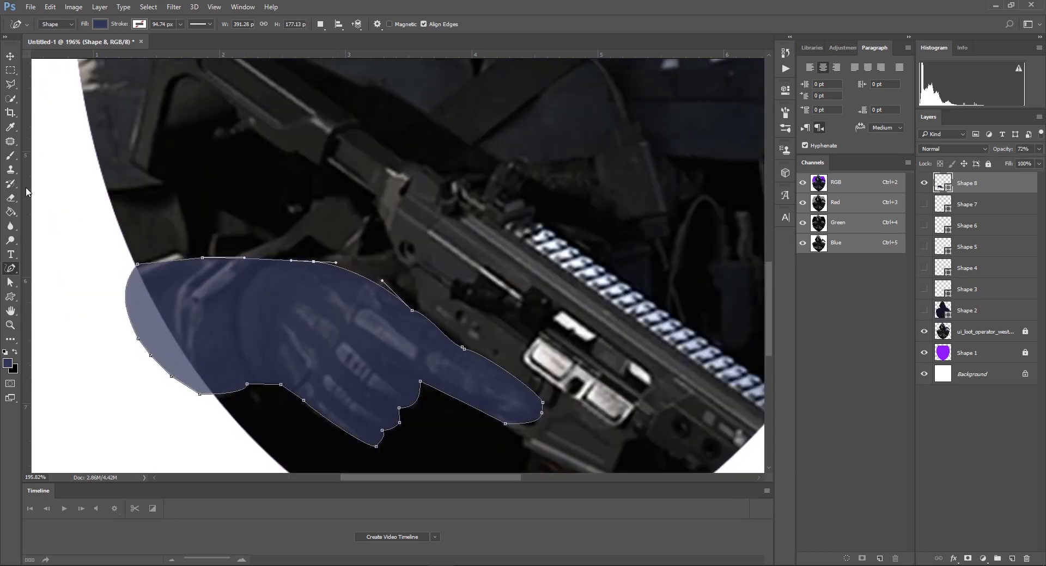
{"action": "left_click", "coordinate": [338, 265]}
Set the hand shape's opacity back to 100%
{"action": "key", "text": "v"}
{"action": "left_click", "coordinate": [970, 204]}
{"action": "left_click_drag", "start_coordinate": [1038, 150], "coordinate": [1040, 168]}
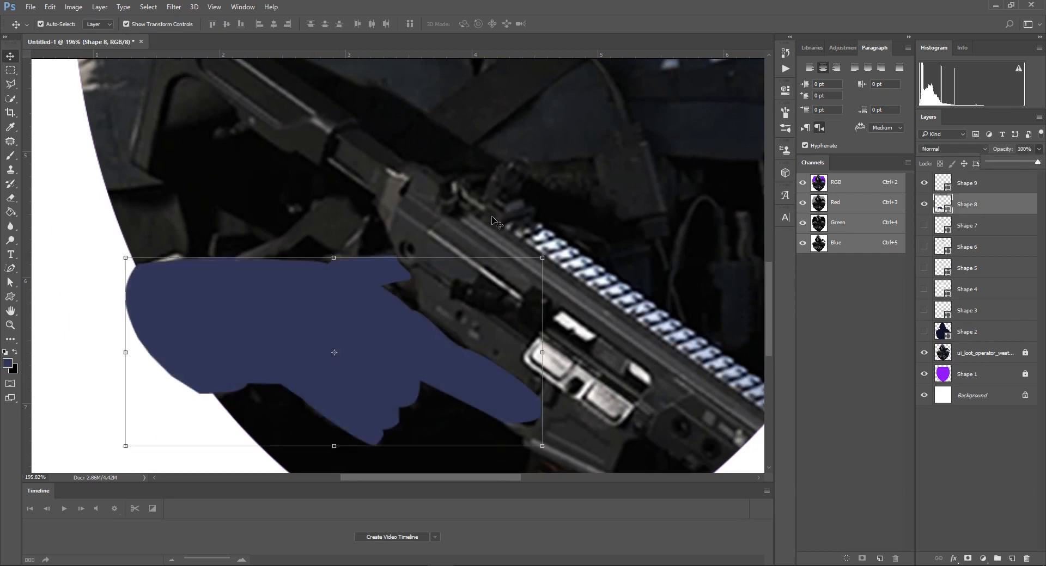
Show the navy silhouette shape over the character and set its opacity to about 23%
{"action": "scroll", "coordinate": [491, 221], "scroll_direction": "down", "scroll_amount": 11}
{"action": "scroll", "coordinate": [434, 329], "scroll_direction": "up", "scroll_amount": 9}
{"action": "left_click_drag", "start_coordinate": [434, 329], "coordinate": [313, 258]}
{"action": "left_click", "coordinate": [924, 332]}
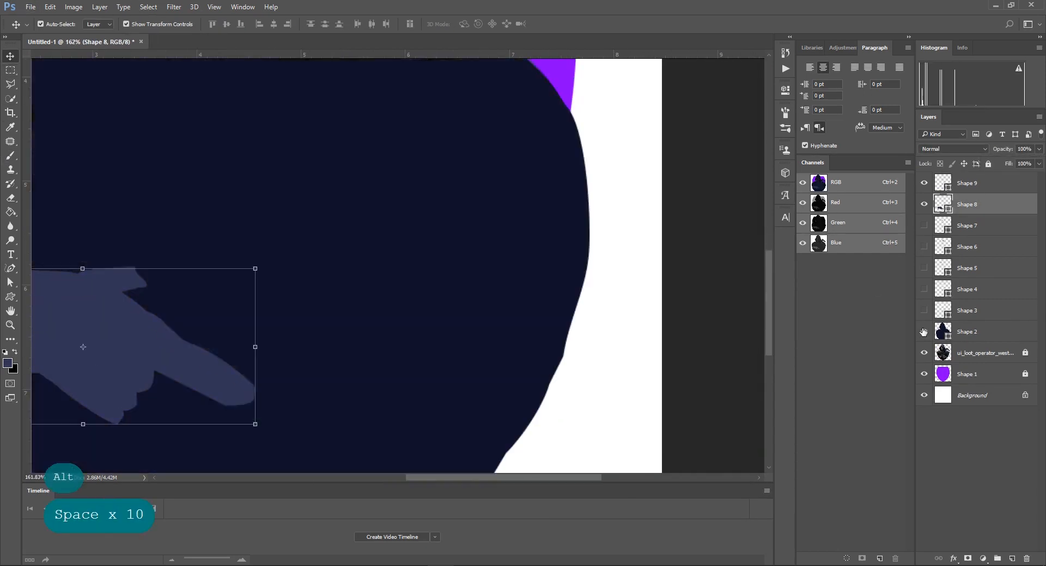
{"action": "scroll", "coordinate": [292, 322], "scroll_direction": "down", "scroll_amount": 9}
{"action": "scroll", "coordinate": [294, 321], "scroll_direction": "up", "scroll_amount": 10}
{"action": "left_click_drag", "start_coordinate": [360, 143], "coordinate": [397, 294]}
{"action": "left_click", "coordinate": [964, 332]}
{"action": "left_click_drag", "start_coordinate": [1038, 149], "coordinate": [1000, 165]}
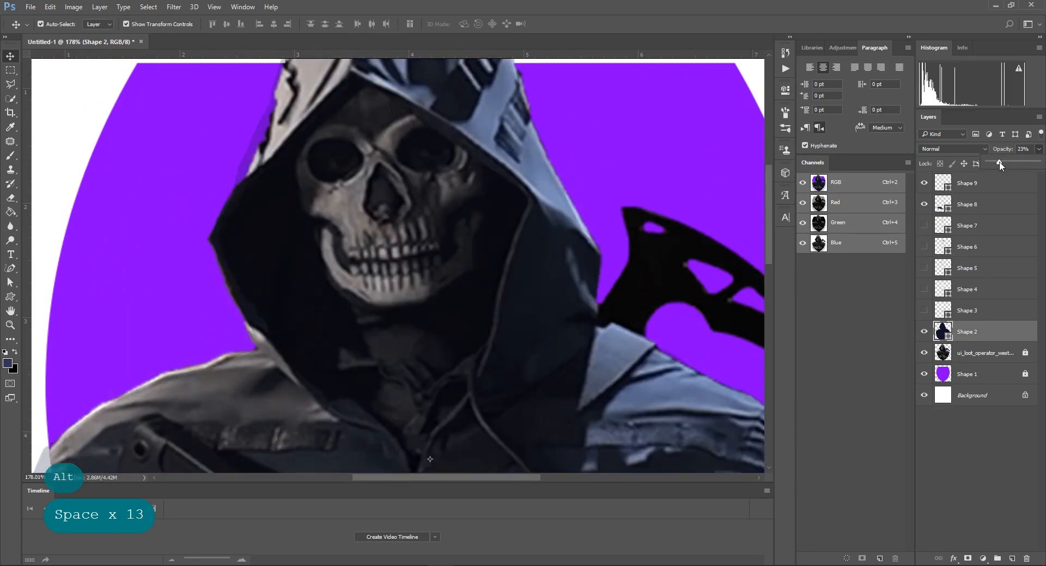
With no layer selected, trace the hood's inner opening with the Freeform Pen as a closed black shape about 327 × 412 px
{"action": "left_click", "coordinate": [10, 268]}
{"action": "left_click", "coordinate": [10, 56]}
{"action": "left_click", "coordinate": [87, 104]}
{"action": "left_click", "coordinate": [10, 268]}
{"action": "left_click", "coordinate": [15, 352]}
{"action": "left_click", "coordinate": [349, 72]}
{"action": "left_click", "coordinate": [270, 160]}
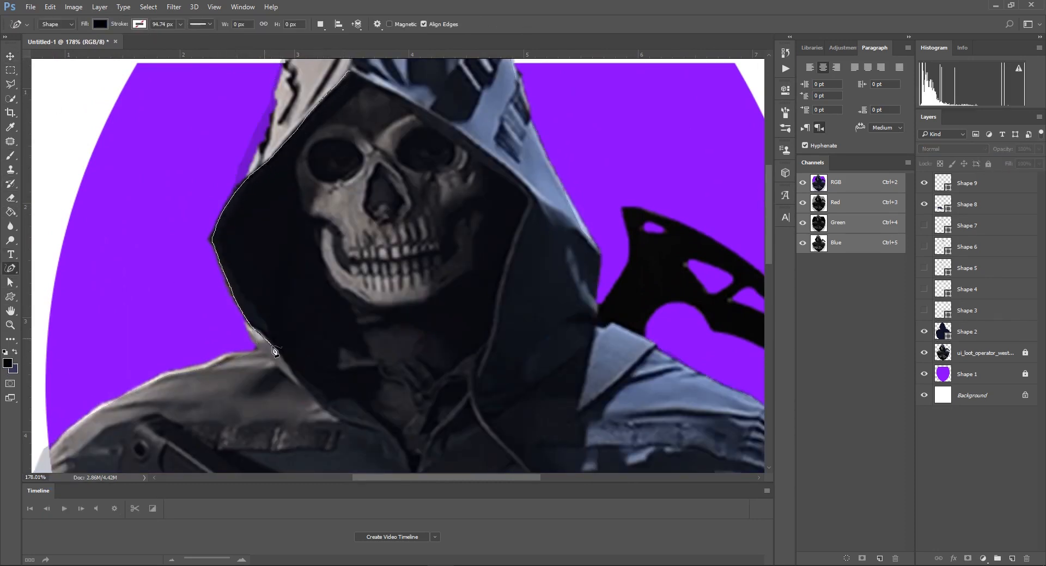
{"action": "mouse_move", "coordinate": [396, 438]}
{"action": "left_mouse_down"}
{"action": "mouse_move", "coordinate": [419, 463]}
{"action": "mouse_move", "coordinate": [464, 401]}
{"action": "left_mouse_up"}
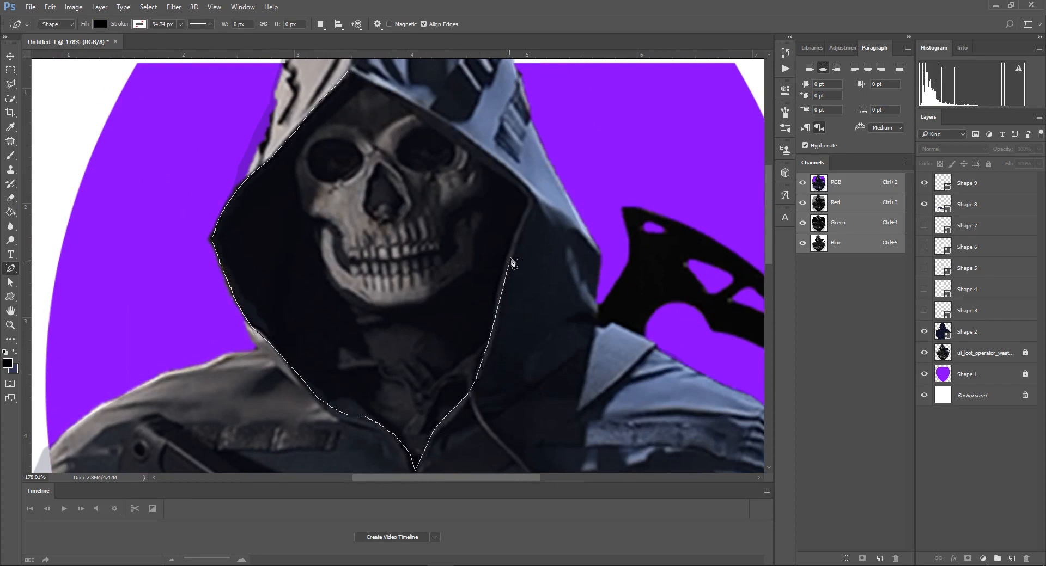
{"action": "left_click_drag", "start_coordinate": [368, 89], "coordinate": [350, 73]}
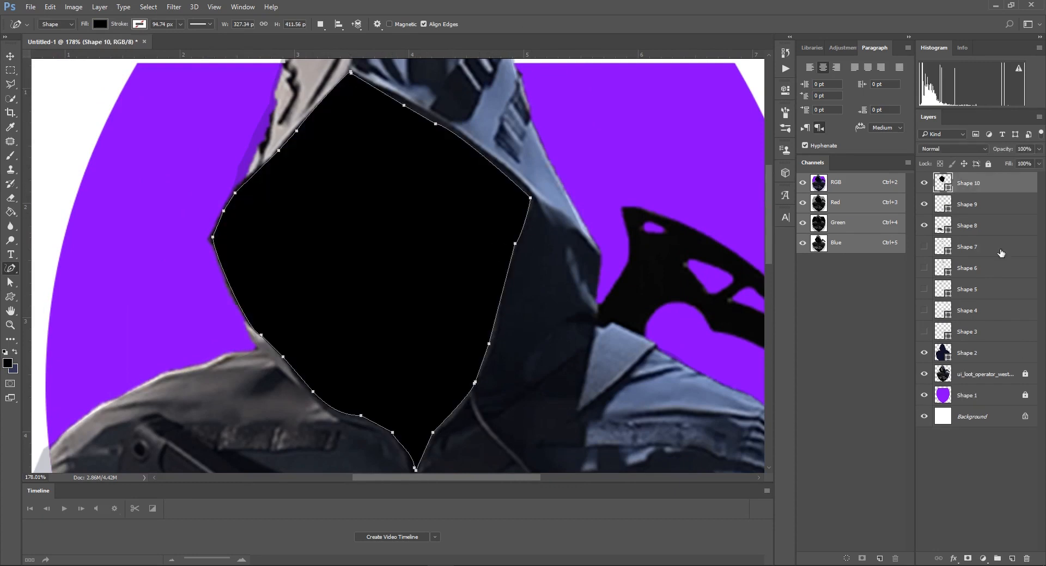
Hide the black hood-opening shape layer
{"action": "left_click", "coordinate": [924, 184]}
{"action": "scroll", "coordinate": [403, 292], "scroll_direction": "down", "scroll_amount": 10}
{"action": "scroll", "coordinate": [384, 367], "scroll_direction": "up", "scroll_amount": 7}
{"action": "scroll", "coordinate": [381, 368], "scroll_direction": "down", "scroll_amount": 6}
{"action": "scroll", "coordinate": [338, 362], "scroll_direction": "up", "scroll_amount": 5}
{"action": "left_click_drag", "start_coordinate": [383, 312], "coordinate": [320, 233]}
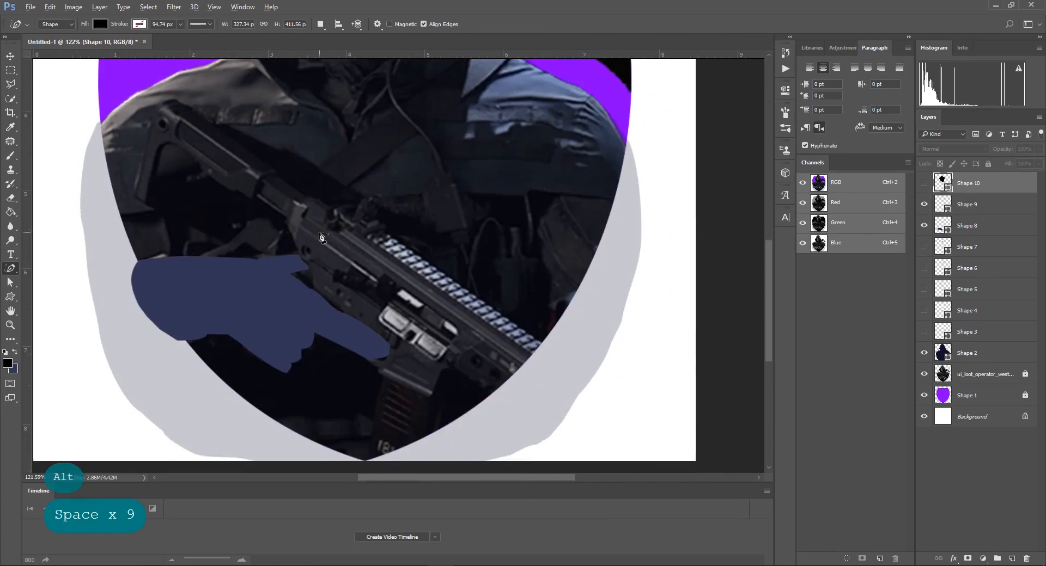
Start a new black Pen shape for the rifle, tracing its upper edge from the stock to the rear sight
{"action": "scroll", "coordinate": [321, 238], "scroll_direction": "down", "scroll_amount": 2}
{"action": "right_click", "coordinate": [10, 268]}
{"action": "left_click", "coordinate": [43, 267]}
{"action": "left_click", "coordinate": [198, 126]}
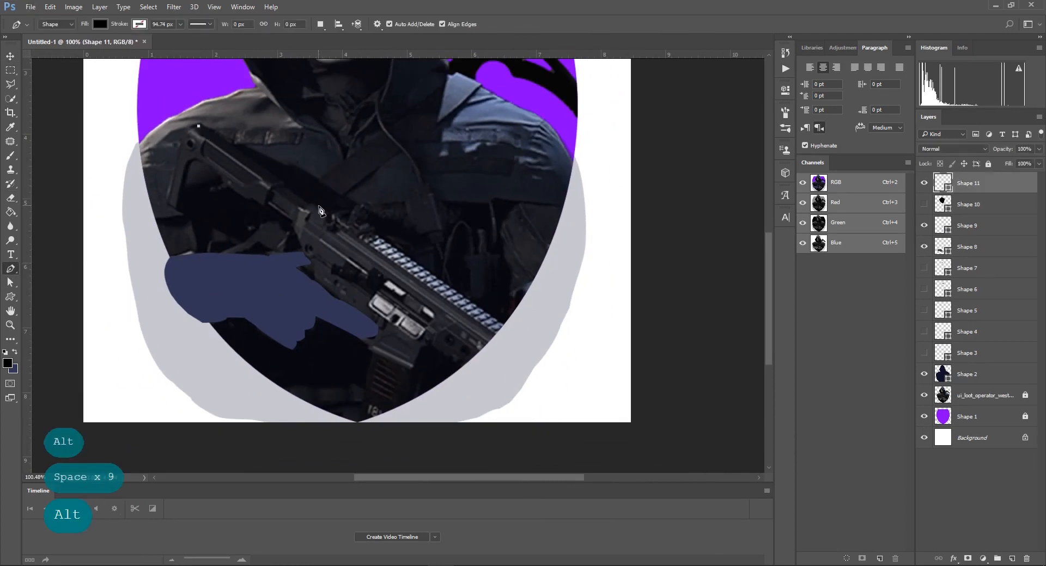
{"action": "left_click", "coordinate": [317, 206]}
{"action": "left_click", "coordinate": [336, 211]}
{"action": "left_click", "coordinate": [352, 215]}
{"action": "left_click", "coordinate": [356, 206]}
{"action": "left_click", "coordinate": [365, 206]}
{"action": "left_click", "coordinate": [364, 220]}
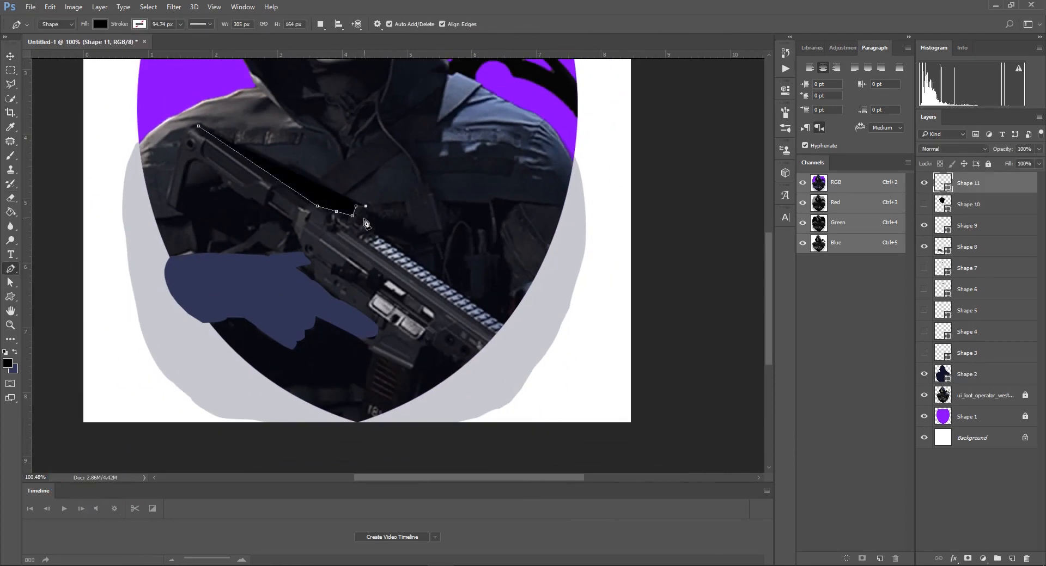
Continue the rifle outline along the top rail, around the muzzle, back under the barrel and down around the magazine's base
{"action": "left_click", "coordinate": [502, 325]}
{"action": "left_click", "coordinate": [571, 376]}
{"action": "left_click", "coordinate": [547, 407]}
{"action": "left_click", "coordinate": [436, 342]}
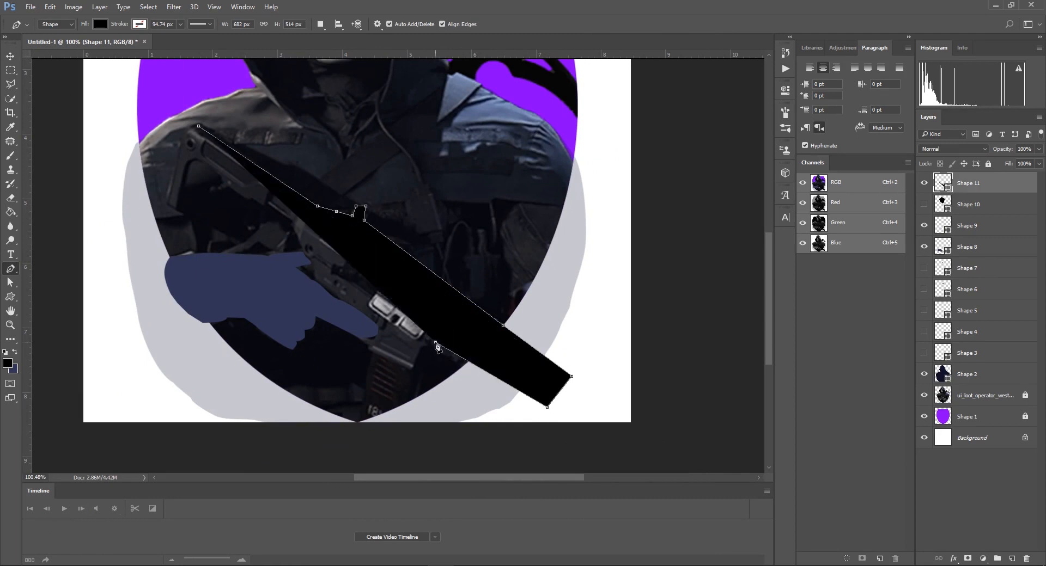
{"action": "left_click", "coordinate": [424, 348]}
{"action": "left_click", "coordinate": [409, 371]}
{"action": "left_click", "coordinate": [414, 371]}
{"action": "left_click", "coordinate": [396, 419]}
{"action": "left_click", "coordinate": [359, 416]}
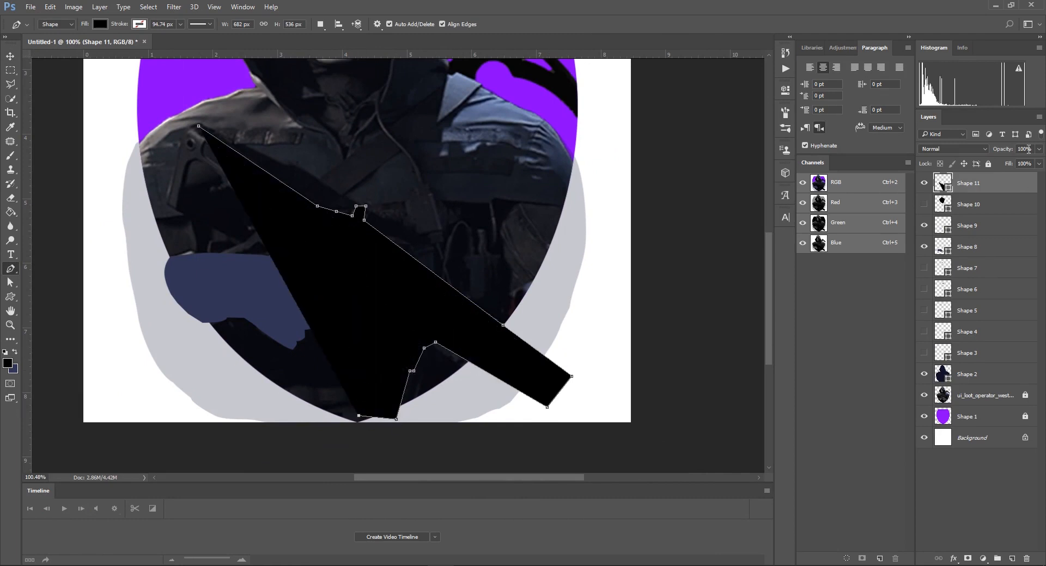
Lower the rifle shape's opacity to 29% and trace its underside and stock, closing the outline at about 738 × 536 px
{"action": "left_click", "coordinate": [1038, 148]}
{"action": "left_click", "coordinate": [1004, 164]}
{"action": "left_click", "coordinate": [373, 353]}
{"action": "left_click", "coordinate": [367, 350]}
{"action": "left_click", "coordinate": [365, 342]}
{"action": "left_click", "coordinate": [335, 326]}
{"action": "left_click", "coordinate": [339, 304]}
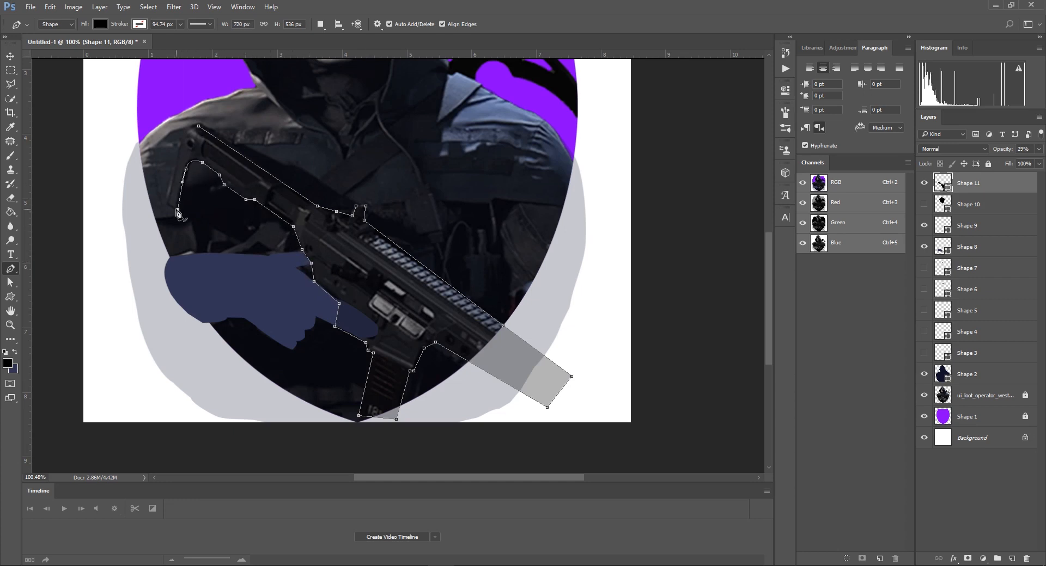
{"action": "left_click", "coordinate": [183, 137]}
Set the rifle shape's opacity back to 100% and refine the corner points of its rear sight
{"action": "left_click", "coordinate": [1038, 148]}
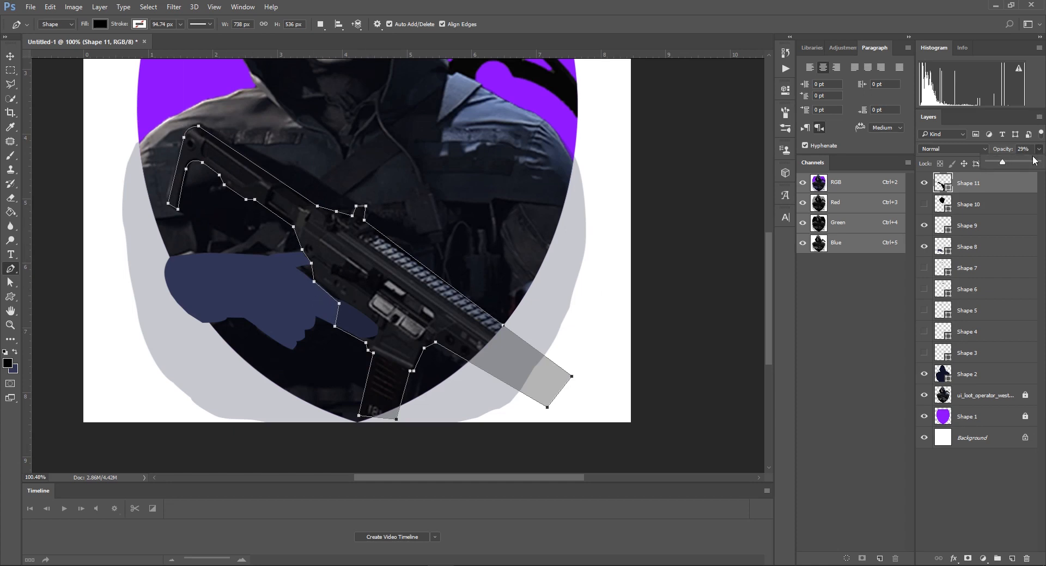
{"action": "left_click", "coordinate": [1038, 162]}
{"action": "scroll", "coordinate": [261, 307], "scroll_direction": "down", "scroll_amount": 2}
{"action": "scroll", "coordinate": [385, 350], "scroll_direction": "up", "scroll_amount": 2}
{"action": "scroll", "coordinate": [445, 352], "scroll_direction": "down", "scroll_amount": 3}
{"action": "scroll", "coordinate": [501, 352], "scroll_direction": "up", "scroll_amount": 2}
{"action": "left_click_drag", "start_coordinate": [451, 387], "coordinate": [403, 322]}
{"action": "scroll", "coordinate": [404, 322], "scroll_direction": "up", "scroll_amount": 1}
{"action": "left_click", "coordinate": [10, 282]}
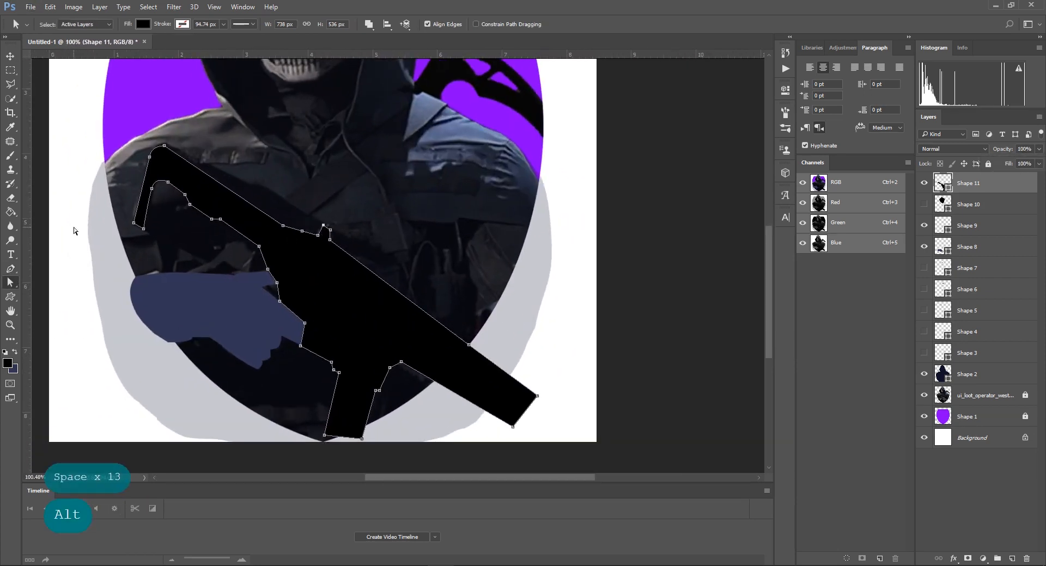
{"action": "left_click", "coordinate": [77, 231]}
{"action": "scroll", "coordinate": [383, 357], "scroll_direction": "down", "scroll_amount": 2}
{"action": "scroll", "coordinate": [382, 357], "scroll_direction": "up", "scroll_amount": 7}
{"action": "left_click_drag", "start_coordinate": [332, 208], "coordinate": [273, 154]}
{"action": "scroll", "coordinate": [273, 154], "scroll_direction": "down", "scroll_amount": 4}
{"action": "left_click", "coordinate": [924, 184]}
{"action": "left_click", "coordinate": [924, 184]}
Make the rifle shape semi-transparent and, with no layer selected, set the pen's fill colour to dark grey
{"action": "left_click", "coordinate": [1038, 148]}
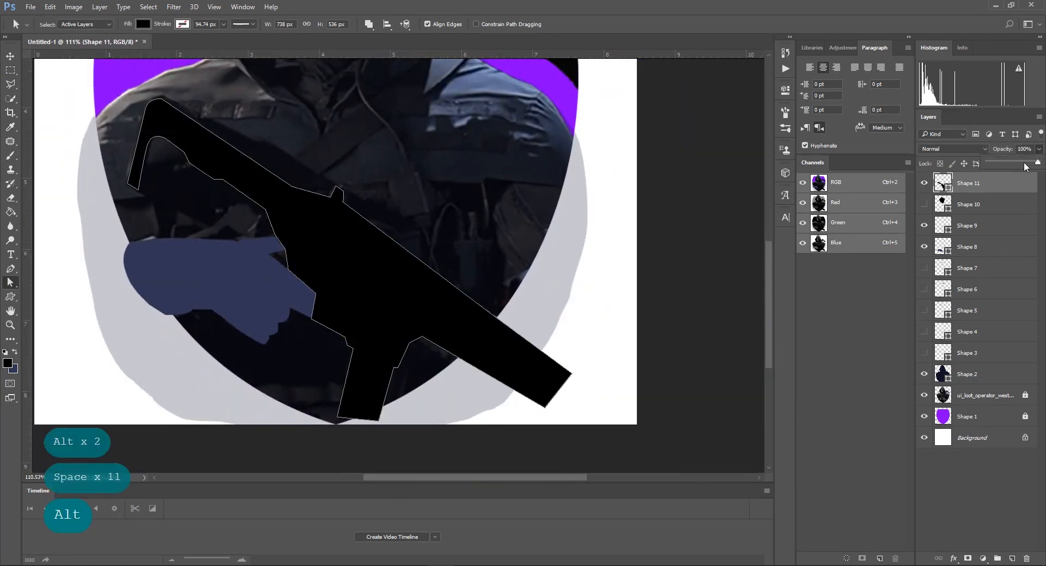
{"action": "left_click_drag", "start_coordinate": [1037, 162], "coordinate": [1012, 163]}
{"action": "left_click", "coordinate": [10, 268]}
{"action": "left_click", "coordinate": [10, 56]}
{"action": "left_click", "coordinate": [61, 92]}
{"action": "left_click", "coordinate": [10, 268]}
{"action": "left_click", "coordinate": [100, 24]}
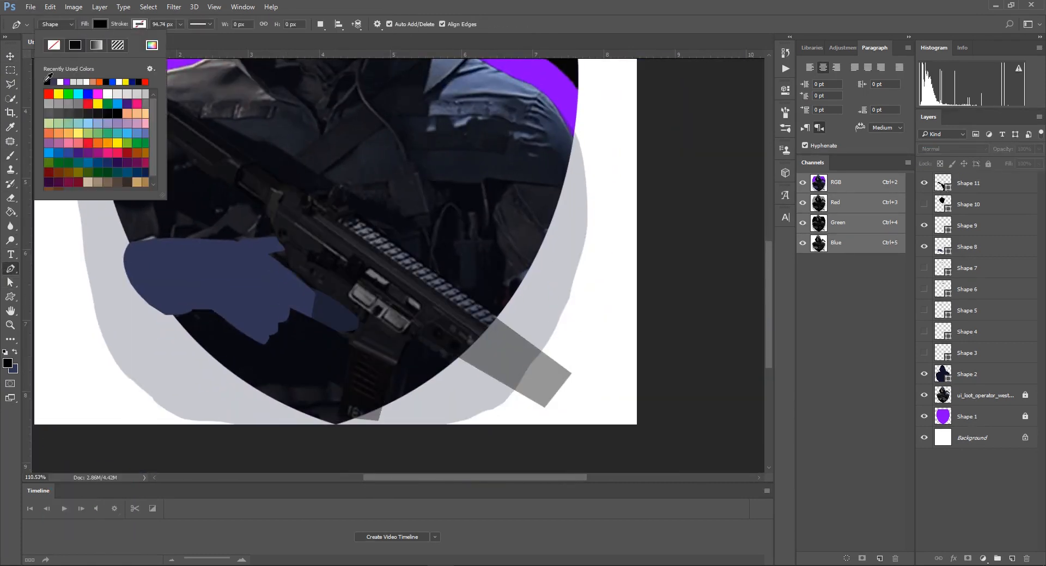
{"action": "left_click", "coordinate": [154, 55]}
{"action": "left_click", "coordinate": [865, 222]}
Trace the rifle's top rail as a closed dark grey strip about 429 × 302 px, aligning its front corner with the muzzle
{"action": "left_click", "coordinate": [562, 381]}
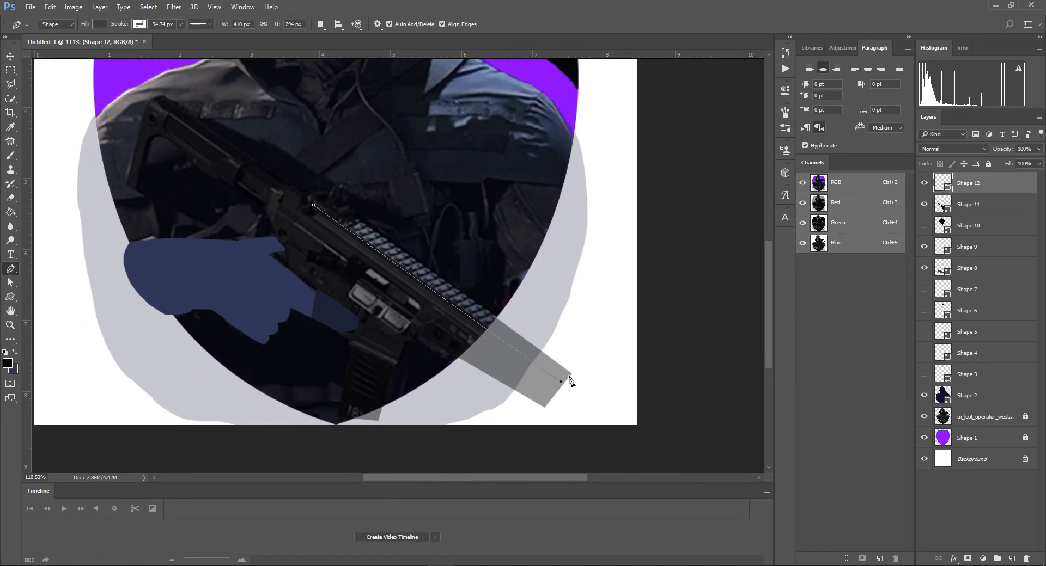
{"action": "left_click", "coordinate": [570, 374]}
{"action": "left_click", "coordinate": [331, 200]}
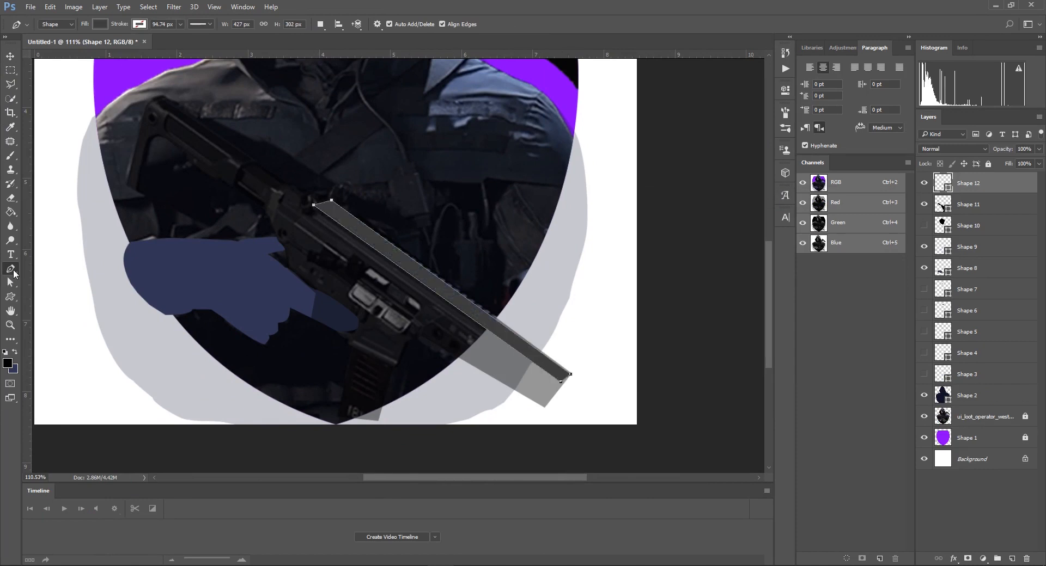
{"action": "left_click", "coordinate": [9, 283]}
{"action": "left_click_drag", "start_coordinate": [570, 375], "coordinate": [571, 375]}
{"action": "left_click", "coordinate": [623, 295]}
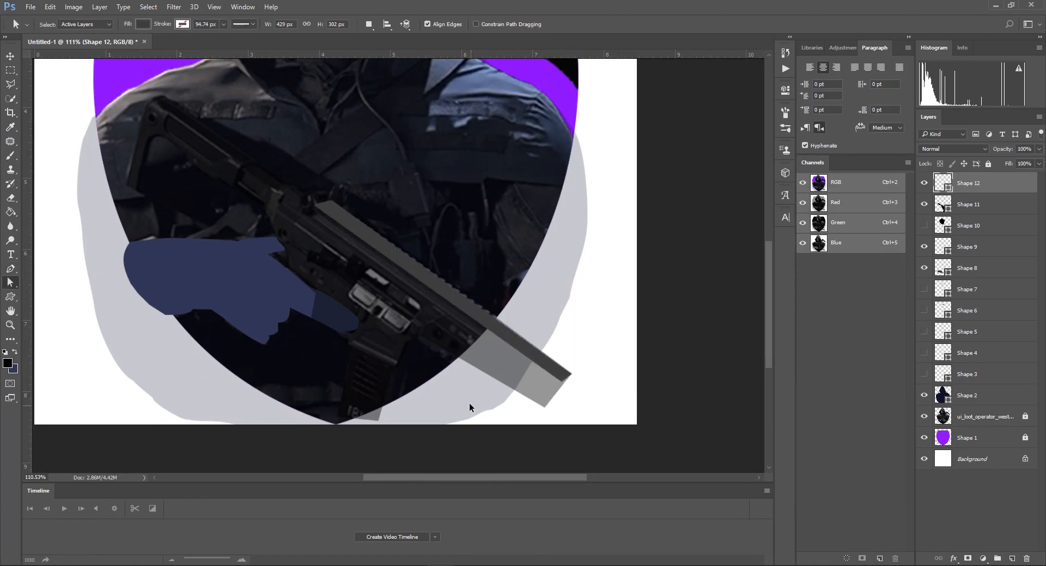
{"action": "scroll", "coordinate": [476, 408], "scroll_direction": "down", "scroll_amount": 3}
{"action": "scroll", "coordinate": [357, 285], "scroll_direction": "up", "scroll_amount": 2}
{"action": "scroll", "coordinate": [455, 342], "scroll_direction": "down", "scroll_amount": 3}
{"action": "scroll", "coordinate": [392, 381], "scroll_direction": "up", "scroll_amount": 6}
{"action": "key", "text": "v"}
{"action": "left_click_drag", "start_coordinate": [409, 361], "coordinate": [417, 364]}
{"action": "key", "text": "ctrl+z"}
{"action": "scroll", "coordinate": [416, 364], "scroll_direction": "down", "scroll_amount": 7}
{"action": "scroll", "coordinate": [416, 364], "scroll_direction": "up", "scroll_amount": 2}
Restore the rifle shape to full opacity and set the navy silhouette shape's opacity to 58%
{"action": "left_click_drag", "start_coordinate": [1038, 149], "coordinate": [1017, 165]}
{"action": "left_click", "coordinate": [405, 262]}
{"action": "scroll", "coordinate": [405, 261], "scroll_direction": "up", "scroll_amount": 4}
{"action": "scroll", "coordinate": [404, 262], "scroll_direction": "down", "scroll_amount": 1}
{"action": "left_click", "coordinate": [924, 395]}
{"action": "left_click", "coordinate": [924, 396]}
{"action": "left_click", "coordinate": [967, 396]}
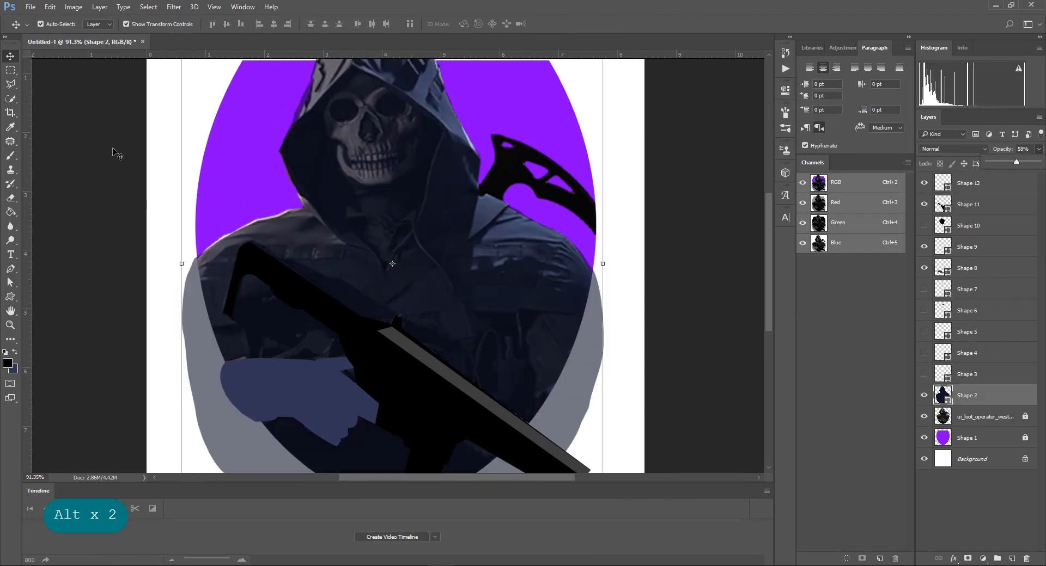
With no layer selected, set the pen's fill colour to black
{"action": "left_click", "coordinate": [87, 163]}
{"action": "left_click", "coordinate": [10, 269]}
{"action": "left_click", "coordinate": [99, 24]}
{"action": "left_click", "coordinate": [54, 81]}
{"action": "left_click", "coordinate": [553, 383]}
{"action": "key", "text": "ctrl+z"}
{"action": "scroll", "coordinate": [553, 392], "scroll_direction": "up", "scroll_amount": 7}
{"action": "key", "text": "ctrl+z"}
{"action": "left_click_drag", "start_coordinate": [578, 401], "coordinate": [577, 377]}
Trace the dark area between the chest and the arm above the barrel with the Freeform Pen, about 126 × 236 px
{"action": "right_click", "coordinate": [10, 269]}
{"action": "left_click", "coordinate": [46, 280]}
{"action": "mouse_move", "coordinate": [548, 297]}
{"action": "left_mouse_down"}
{"action": "mouse_move", "coordinate": [526, 216]}
{"action": "mouse_move", "coordinate": [472, 219]}
{"action": "mouse_move", "coordinate": [524, 425]}
{"action": "mouse_move", "coordinate": [582, 403]}
{"action": "left_mouse_up"}
{"action": "scroll", "coordinate": [473, 383], "scroll_direction": "down", "scroll_amount": 7}
{"action": "scroll", "coordinate": [473, 382], "scroll_direction": "up", "scroll_amount": 3}
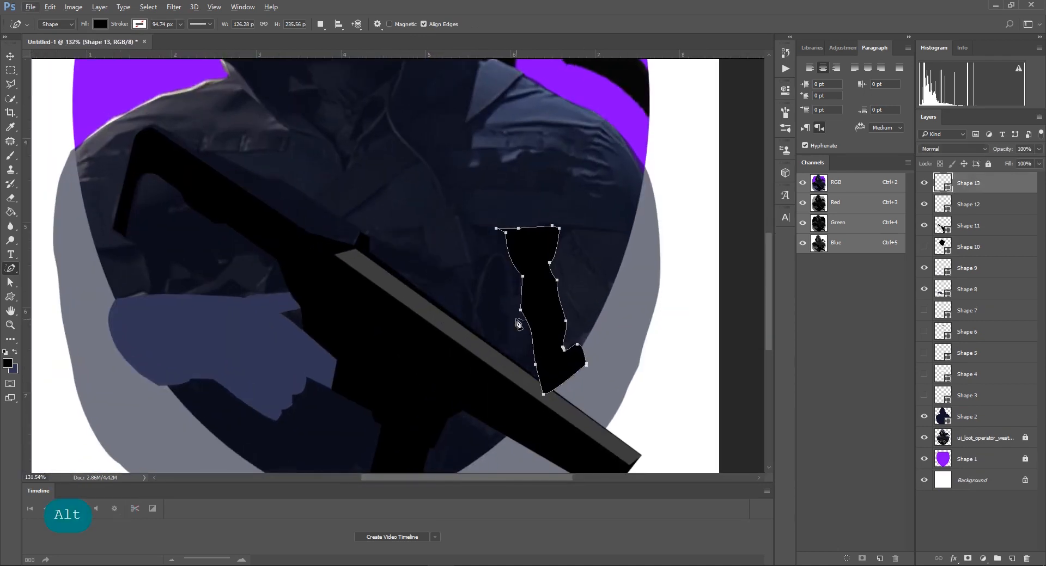
{"action": "scroll", "coordinate": [217, 300], "scroll_direction": "down", "scroll_amount": 6}
{"action": "scroll", "coordinate": [480, 256], "scroll_direction": "up", "scroll_amount": 5}
With no layer selected, set the Freeform Pen's fill colour to white
{"action": "left_click", "coordinate": [100, 24]}
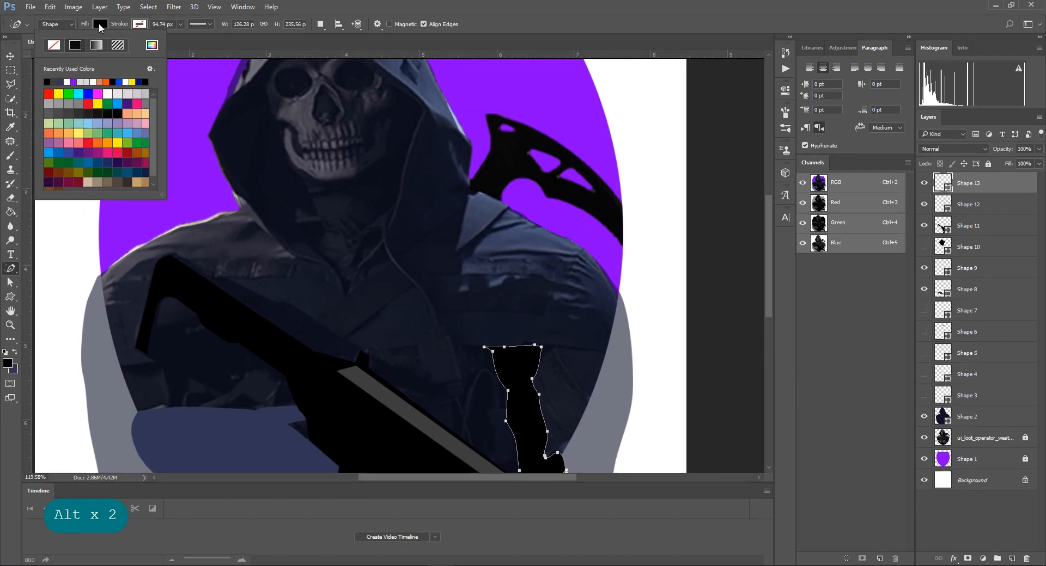
{"action": "left_click", "coordinate": [9, 56]}
{"action": "left_click", "coordinate": [60, 163]}
{"action": "left_click", "coordinate": [10, 268]}
{"action": "left_click", "coordinate": [100, 24]}
{"action": "left_click", "coordinate": [67, 82]}
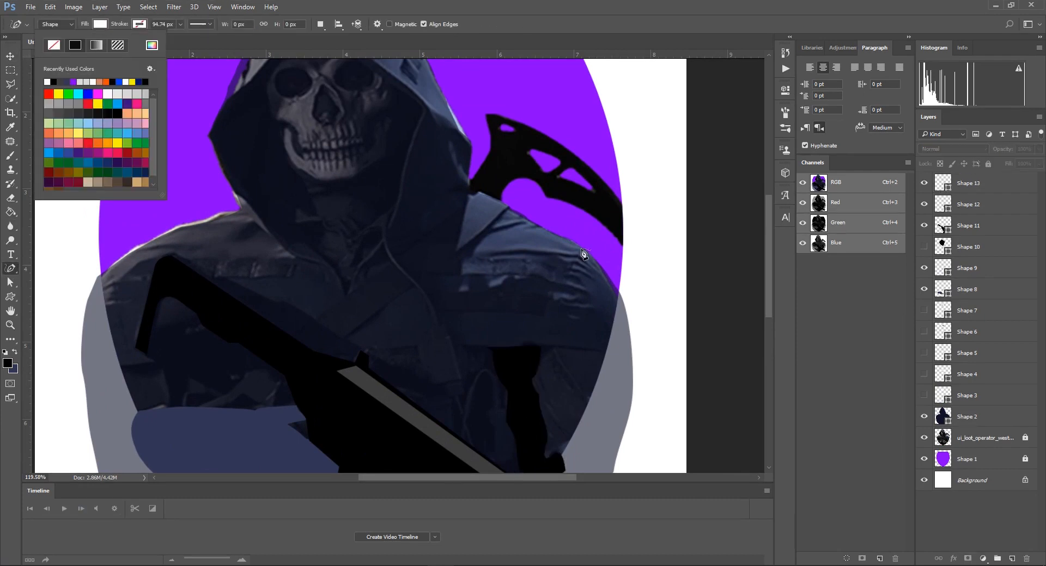
Trace a large white highlight across the top of the shoulder nearest the axe
{"action": "left_click", "coordinate": [571, 250]}
{"action": "left_click", "coordinate": [474, 252]}
{"action": "left_click", "coordinate": [537, 229]}
{"action": "left_click", "coordinate": [571, 250]}
Trace several thin white streak highlights on the sleeve folds below the large shoulder highlight
{"action": "left_click", "coordinate": [574, 294]}
{"action": "left_click", "coordinate": [549, 292]}
{"action": "left_click", "coordinate": [572, 299]}
{"action": "left_click", "coordinate": [574, 294]}
{"action": "left_click", "coordinate": [568, 271]}
{"action": "left_click", "coordinate": [593, 272]}
{"action": "left_click", "coordinate": [557, 258]}
{"action": "left_click", "coordinate": [580, 261]}
{"action": "left_click", "coordinate": [564, 313]}
{"action": "left_click", "coordinate": [575, 316]}
{"action": "left_click", "coordinate": [564, 303]}
{"action": "left_click", "coordinate": [590, 304]}
{"action": "left_click_drag", "start_coordinate": [584, 288], "coordinate": [564, 283]}
Add a small white highlight about 36 × 18 px beside the hood and a longer one along the opposite shoulder
{"action": "left_click_drag", "start_coordinate": [494, 228], "coordinate": [502, 217]}
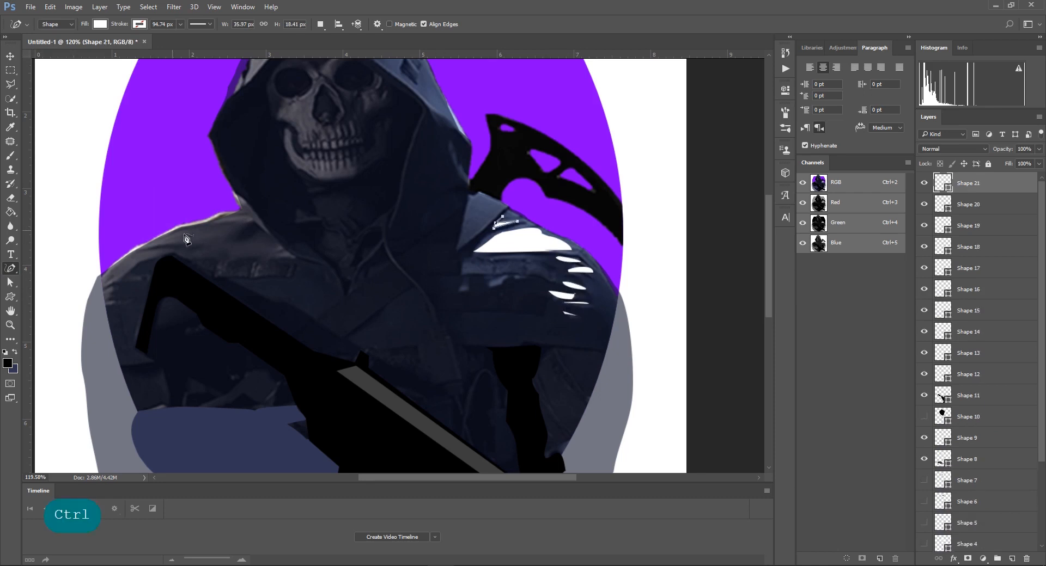
{"action": "left_click_drag", "start_coordinate": [238, 223], "coordinate": [250, 220]}
{"action": "left_click_drag", "start_coordinate": [111, 279], "coordinate": [131, 254]}
Trace white highlights down the side of the hood farthest from the axe
{"action": "scroll", "coordinate": [225, 271], "scroll_direction": "down", "scroll_amount": 4}
{"action": "scroll", "coordinate": [278, 119], "scroll_direction": "up", "scroll_amount": 8}
{"action": "left_click_drag", "start_coordinate": [278, 119], "coordinate": [351, 235]}
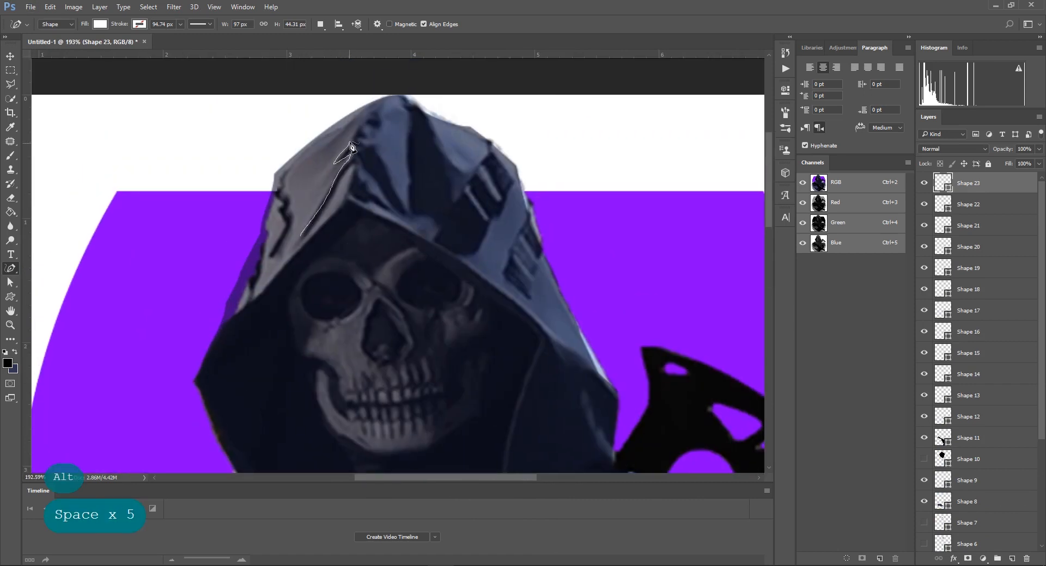
{"action": "mouse_move", "coordinate": [302, 172]}
{"action": "left_mouse_down"}
{"action": "mouse_move", "coordinate": [281, 197]}
{"action": "mouse_move", "coordinate": [294, 231]}
{"action": "left_mouse_up"}
{"action": "left_click_drag", "start_coordinate": [271, 276], "coordinate": [257, 282]}
Trace two white highlights at the hood's peak, the second about 54 × 72 px
{"action": "mouse_move", "coordinate": [406, 100]}
{"action": "left_mouse_down"}
{"action": "mouse_move", "coordinate": [410, 115]}
{"action": "mouse_move", "coordinate": [376, 159]}
{"action": "left_mouse_up"}
{"action": "left_click_drag", "start_coordinate": [405, 105], "coordinate": [403, 101]}
{"action": "left_click_drag", "start_coordinate": [431, 121], "coordinate": [459, 201]}
{"action": "left_click_drag", "start_coordinate": [472, 137], "coordinate": [432, 121]}
{"action": "scroll", "coordinate": [382, 267], "scroll_direction": "down", "scroll_amount": 11}
{"action": "scroll", "coordinate": [414, 132], "scroll_direction": "up", "scroll_amount": 5}
{"action": "scroll", "coordinate": [427, 88], "scroll_direction": "down", "scroll_amount": 5}
{"action": "scroll", "coordinate": [400, 250], "scroll_direction": "up", "scroll_amount": 4}
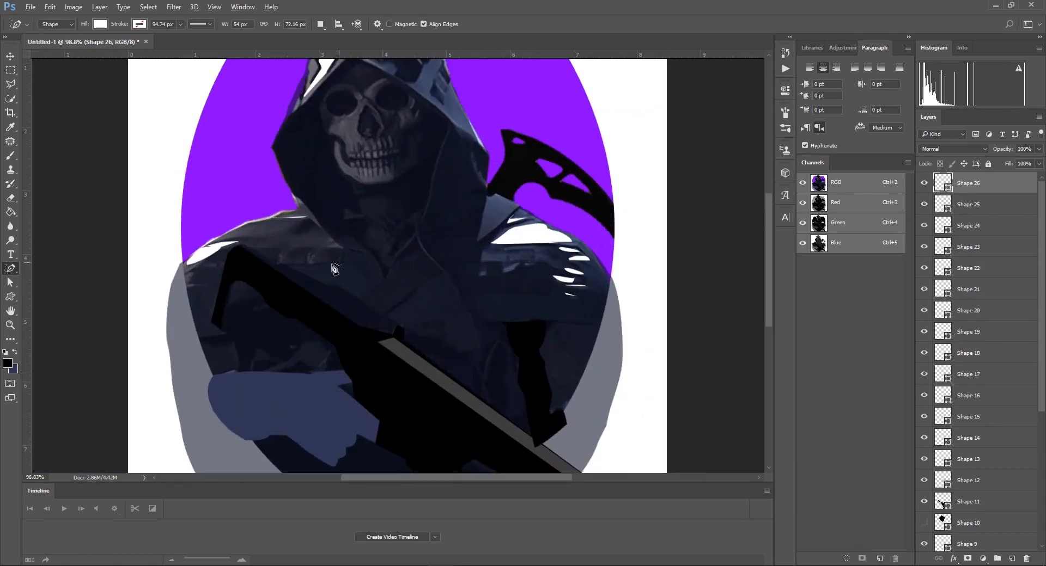
Trace two small white streaks on the sleeve beside the rifle's stock
{"action": "scroll", "coordinate": [190, 280], "scroll_direction": "up", "scroll_amount": 9}
{"action": "mouse_move", "coordinate": [178, 262]}
{"action": "left_mouse_down"}
{"action": "mouse_move", "coordinate": [199, 249]}
{"action": "mouse_move", "coordinate": [200, 262]}
{"action": "left_mouse_up"}
{"action": "left_click_drag", "start_coordinate": [179, 289], "coordinate": [208, 292]}
{"action": "scroll", "coordinate": [391, 283], "scroll_direction": "down", "scroll_amount": 10}
Trace white highlights on the shoulder above the stock and a large one on the cloth beside the axe
{"action": "scroll", "coordinate": [463, 297], "scroll_direction": "up", "scroll_amount": 6}
{"action": "left_click_drag", "start_coordinate": [290, 231], "coordinate": [321, 233]}
{"action": "left_click_drag", "start_coordinate": [236, 211], "coordinate": [293, 213]}
{"action": "mouse_move", "coordinate": [591, 137]}
{"action": "left_mouse_down"}
{"action": "mouse_move", "coordinate": [566, 220]}
{"action": "mouse_move", "coordinate": [637, 180]}
{"action": "mouse_move", "coordinate": [594, 136]}
{"action": "left_mouse_up"}
{"action": "scroll", "coordinate": [561, 299], "scroll_direction": "down", "scroll_amount": 7}
{"action": "scroll", "coordinate": [933, 439], "scroll_direction": "down", "scroll_amount": 6}
Set the navy silhouette shape's opacity to 42%
{"action": "left_click", "coordinate": [959, 478]}
{"action": "left_click", "coordinate": [1039, 148]}
{"action": "mouse_move", "coordinate": [1014, 162]}
{"action": "left_mouse_down"}
{"action": "mouse_move", "coordinate": [1038, 162]}
{"action": "mouse_move", "coordinate": [1008, 163]}
{"action": "left_mouse_up"}
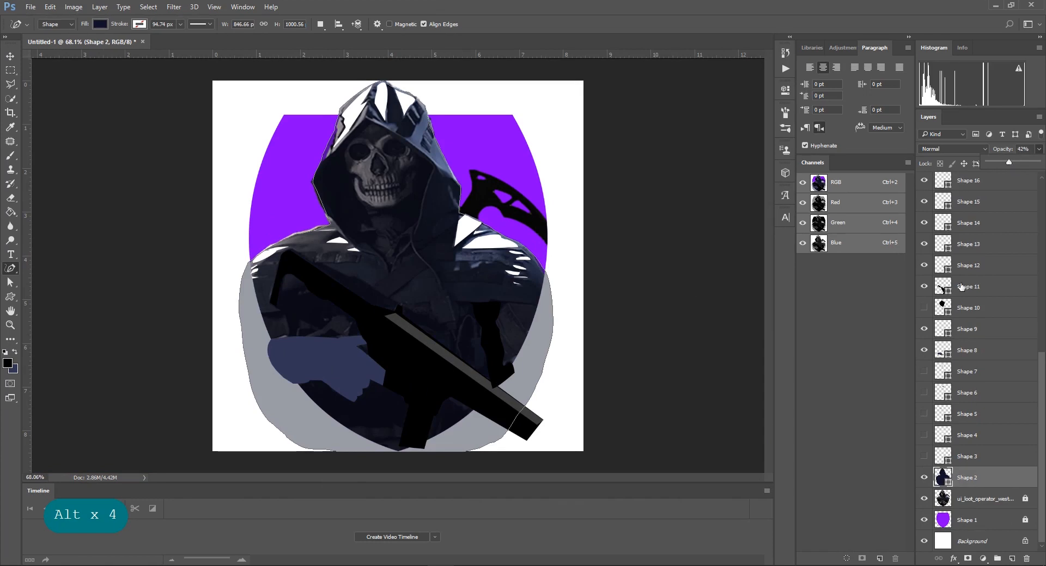
Free-transform the grey rail strip to 97.67% width and 100.66% height so it fits the rifle, and apply it
{"action": "left_click", "coordinate": [960, 290]}
{"action": "left_click", "coordinate": [924, 286]}
{"action": "left_click", "coordinate": [924, 287]}
{"action": "scroll", "coordinate": [453, 374], "scroll_direction": "up", "scroll_amount": 7}
{"action": "key", "text": "v"}
{"action": "left_click", "coordinate": [297, 220]}
{"action": "key", "text": "ctrl+t"}
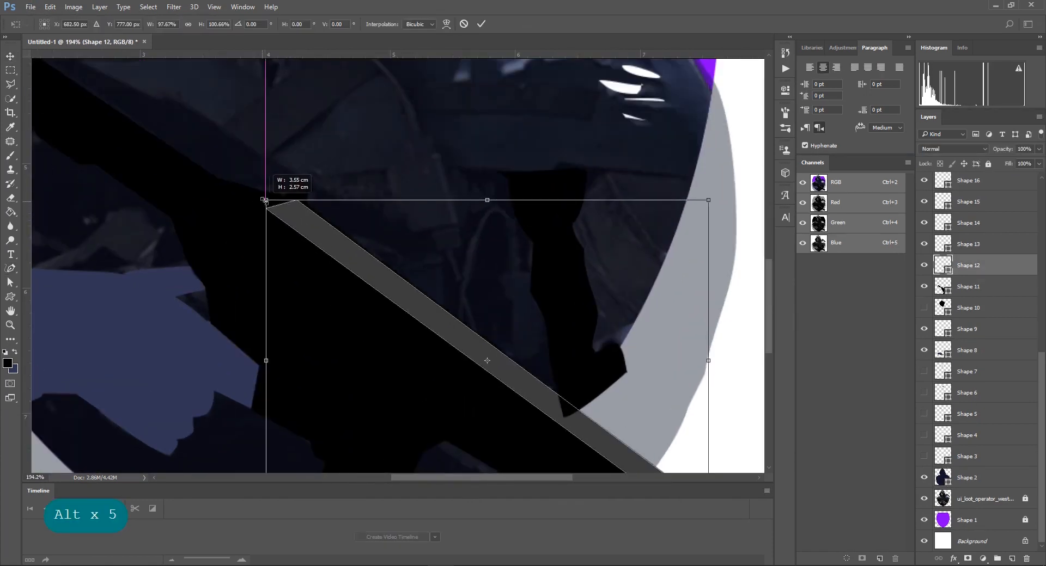
{"action": "scroll", "coordinate": [403, 366], "scroll_direction": "down", "scroll_amount": 4}
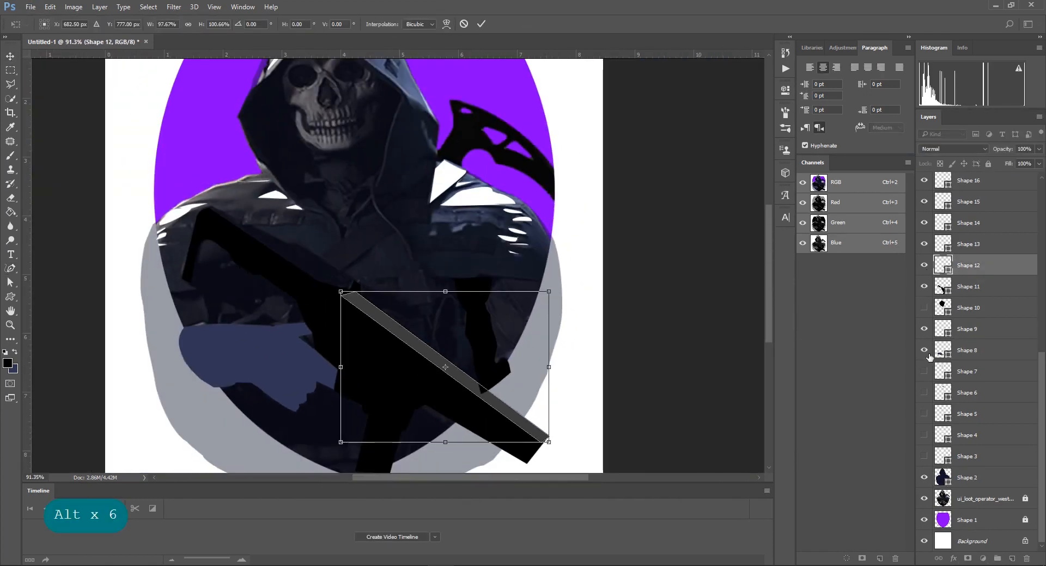
{"action": "left_click", "coordinate": [481, 24]}
{"action": "scroll", "coordinate": [290, 278], "scroll_direction": "up", "scroll_amount": 2}
{"action": "scroll", "coordinate": [327, 274], "scroll_direction": "down", "scroll_amount": 6}
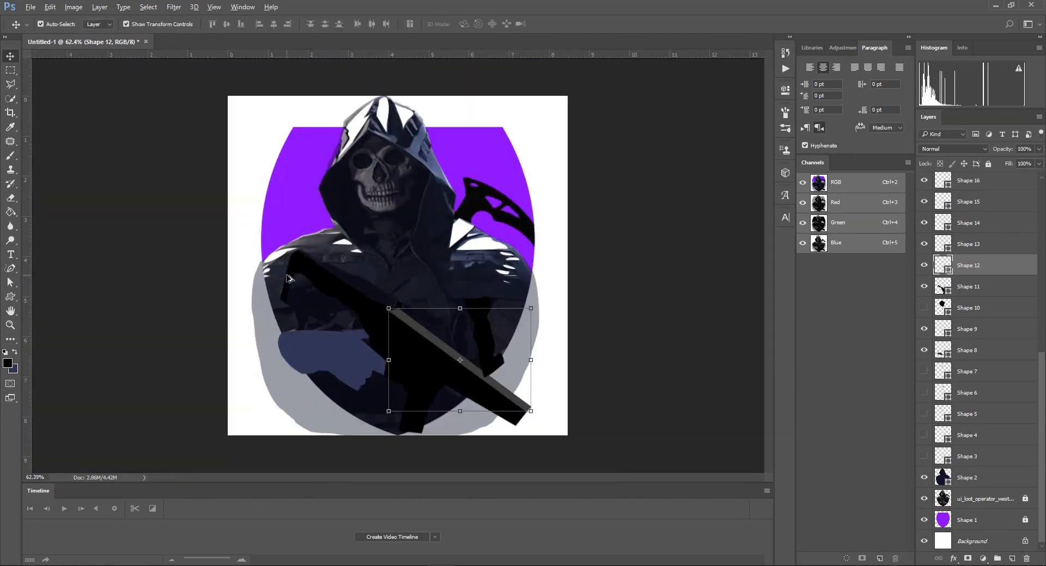
Lower the blue hand shape's opacity to 60% so the glove's bone pattern can be traced through it
{"action": "scroll", "coordinate": [353, 269], "scroll_direction": "up", "scroll_amount": 3}
{"action": "scroll", "coordinate": [375, 260], "scroll_direction": "up", "scroll_amount": 3}
{"action": "left_click_drag", "start_coordinate": [375, 260], "coordinate": [281, 127]}
{"action": "scroll", "coordinate": [282, 306], "scroll_direction": "up", "scroll_amount": 4}
{"action": "scroll", "coordinate": [282, 305], "scroll_direction": "down", "scroll_amount": 4}
{"action": "left_click_drag", "start_coordinate": [282, 305], "coordinate": [278, 255]}
{"action": "left_click", "coordinate": [277, 254]}
{"action": "left_click", "coordinate": [923, 350]}
{"action": "left_click", "coordinate": [923, 350]}
{"action": "key", "text": "6"}
{"action": "left_click", "coordinate": [42, 212]}
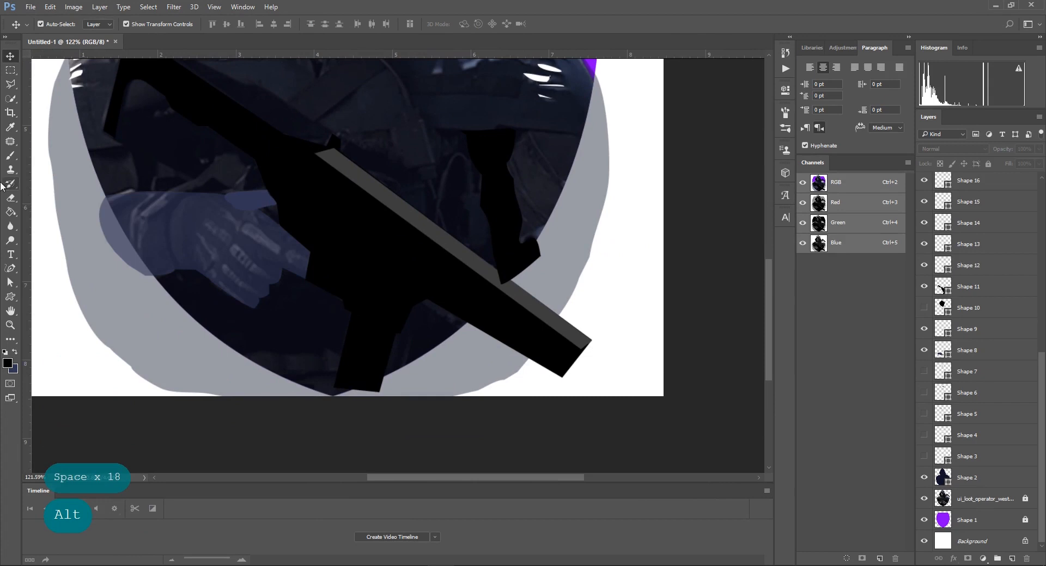
Set the fill to grey #919191 and trace five elongated bone shapes across the hand's fingers and knuckles
{"action": "left_click", "coordinate": [10, 268]}
{"action": "scroll", "coordinate": [248, 240], "scroll_direction": "up", "scroll_amount": 6}
{"action": "scroll", "coordinate": [248, 240], "scroll_direction": "up", "scroll_amount": 2}
{"action": "left_click", "coordinate": [8, 363]}
{"action": "left_click", "coordinate": [612, 282]}
{"action": "left_click", "coordinate": [849, 222]}
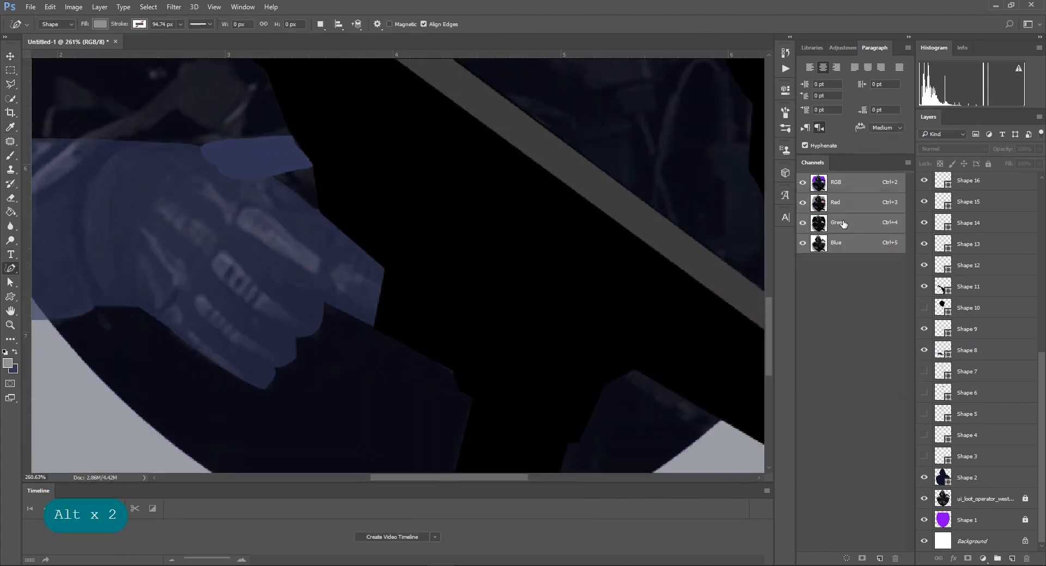
{"action": "left_click", "coordinate": [237, 226]}
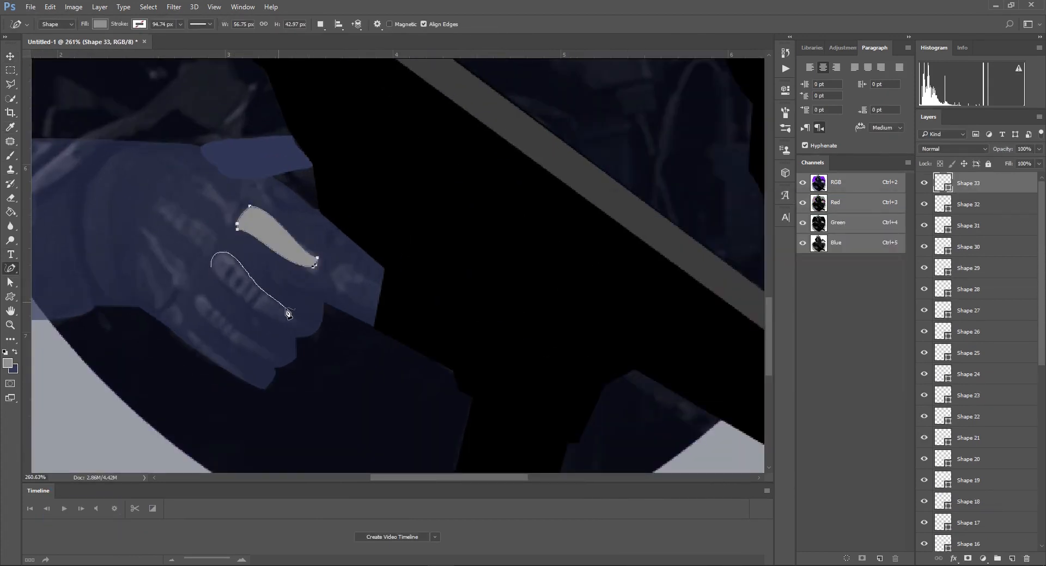
{"action": "left_click", "coordinate": [211, 266]}
{"action": "left_click_drag", "start_coordinate": [228, 340], "coordinate": [147, 229]}
{"action": "mouse_move", "coordinate": [162, 204]}
{"action": "left_mouse_down"}
{"action": "mouse_move", "coordinate": [206, 236]}
{"action": "mouse_move", "coordinate": [162, 204]}
{"action": "left_mouse_up"}
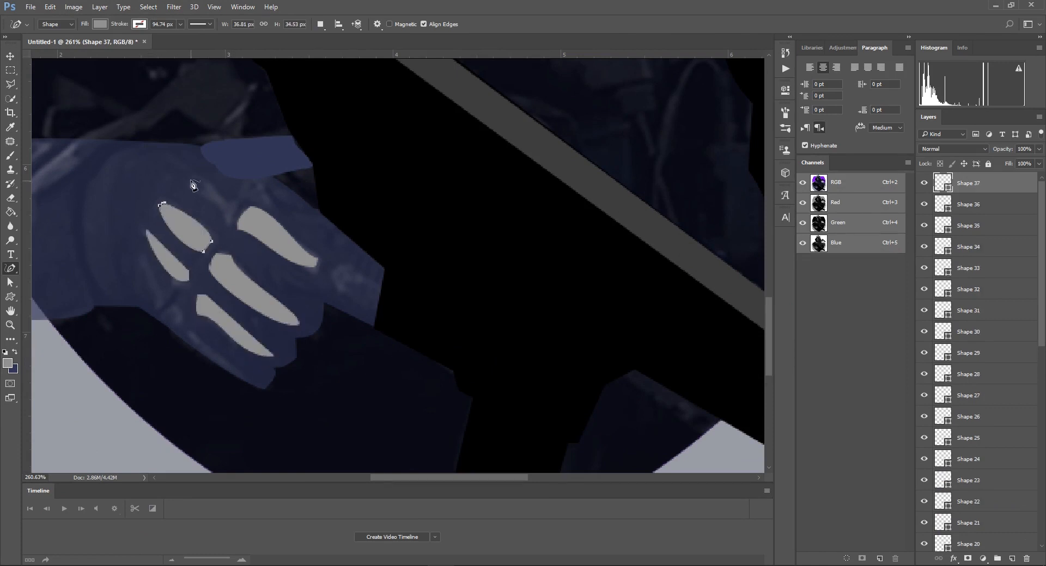
Trace the remaining grey bone shapes on the hand's fingertips, thumb and wrist
{"action": "left_click_drag", "start_coordinate": [207, 179], "coordinate": [199, 177]}
{"action": "mouse_move", "coordinate": [339, 267]}
{"action": "left_mouse_down"}
{"action": "mouse_move", "coordinate": [350, 302]}
{"action": "mouse_move", "coordinate": [345, 266]}
{"action": "left_mouse_up"}
{"action": "left_click_drag", "start_coordinate": [158, 291], "coordinate": [141, 264]}
{"action": "mouse_move", "coordinate": [166, 315]}
{"action": "left_mouse_down"}
{"action": "mouse_move", "coordinate": [198, 338]}
{"action": "mouse_move", "coordinate": [166, 317]}
{"action": "left_mouse_up"}
{"action": "scroll", "coordinate": [343, 296], "scroll_direction": "down", "scroll_amount": 3}
{"action": "scroll", "coordinate": [286, 198], "scroll_direction": "up", "scroll_amount": 4}
{"action": "mouse_move", "coordinate": [259, 181]}
{"action": "left_mouse_down"}
{"action": "mouse_move", "coordinate": [319, 176]}
{"action": "mouse_move", "coordinate": [265, 179]}
{"action": "left_mouse_up"}
{"action": "scroll", "coordinate": [272, 220], "scroll_direction": "down", "scroll_amount": 5}
{"action": "left_click_drag", "start_coordinate": [326, 319], "coordinate": [314, 272]}
{"action": "mouse_move", "coordinate": [376, 218]}
{"action": "left_mouse_down"}
{"action": "mouse_move", "coordinate": [329, 251]}
{"action": "mouse_move", "coordinate": [375, 220]}
{"action": "mouse_move", "coordinate": [336, 223]}
{"action": "left_mouse_up"}
Trace curved grey brow highlights above both of the skull's eye sockets
{"action": "scroll", "coordinate": [448, 341], "scroll_direction": "down", "scroll_amount": 6}
{"action": "scroll", "coordinate": [400, 302], "scroll_direction": "up", "scroll_amount": 6}
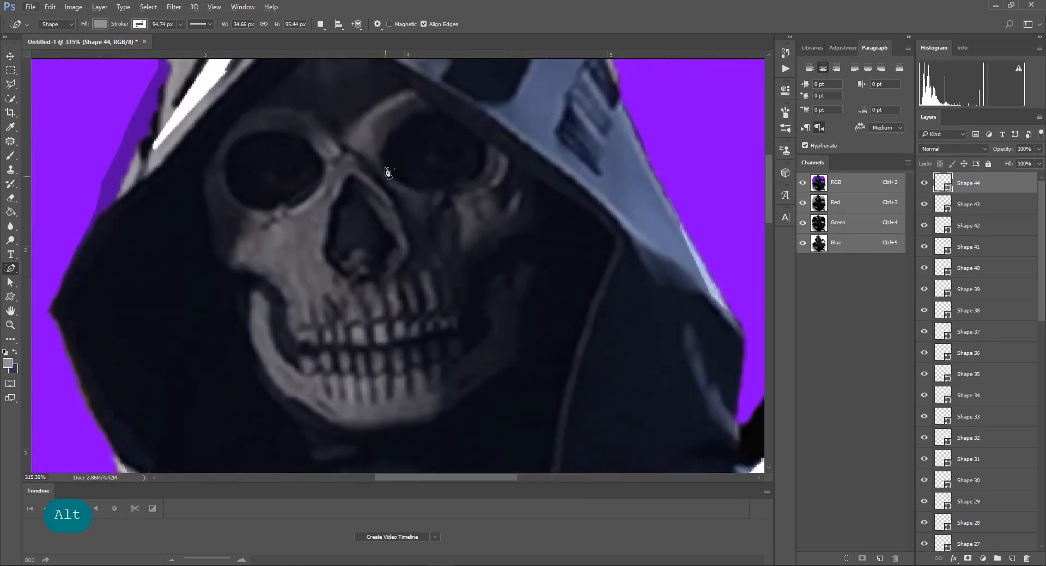
{"action": "scroll", "coordinate": [443, 160], "scroll_direction": "up", "scroll_amount": 1}
{"action": "left_click_drag", "start_coordinate": [342, 160], "coordinate": [372, 181]}
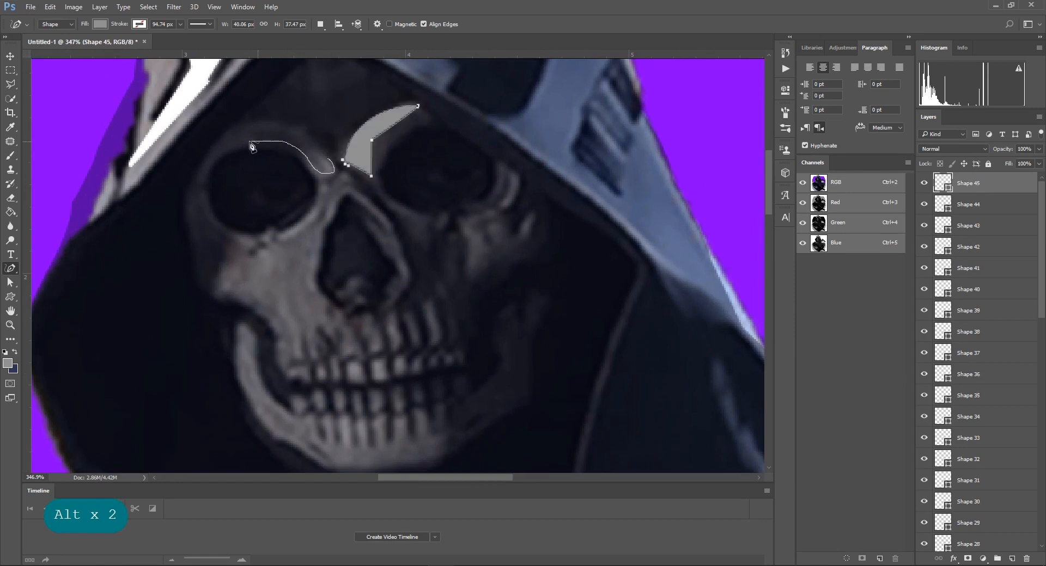
{"action": "left_click_drag", "start_coordinate": [336, 165], "coordinate": [334, 167]}
Trace grey shapes on the axe-side cheekbone and small grey marks along the skull's upper and lower teeth
{"action": "left_click_drag", "start_coordinate": [510, 174], "coordinate": [514, 206]}
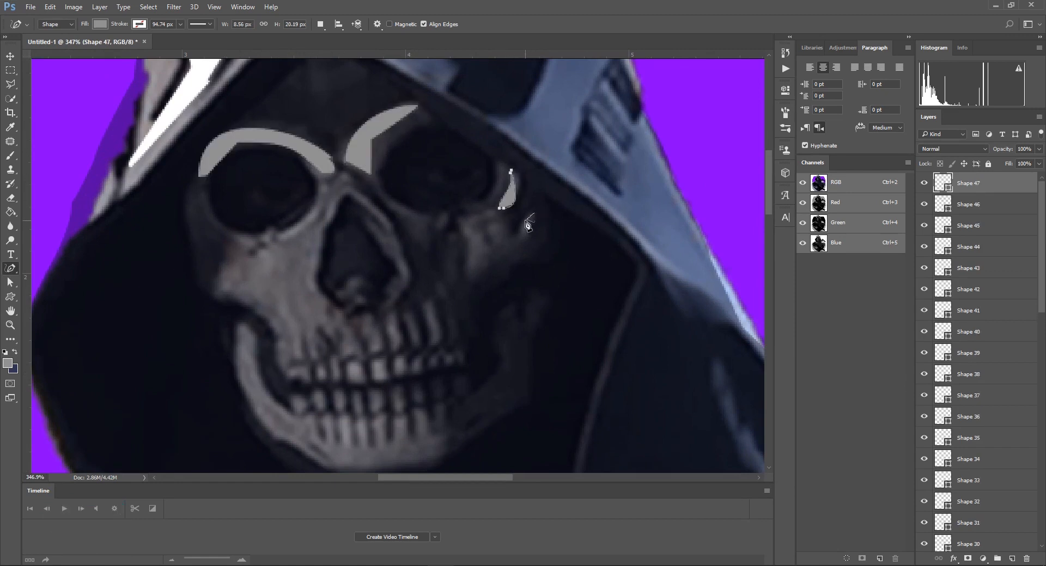
{"action": "key", "text": "ctrl+z"}
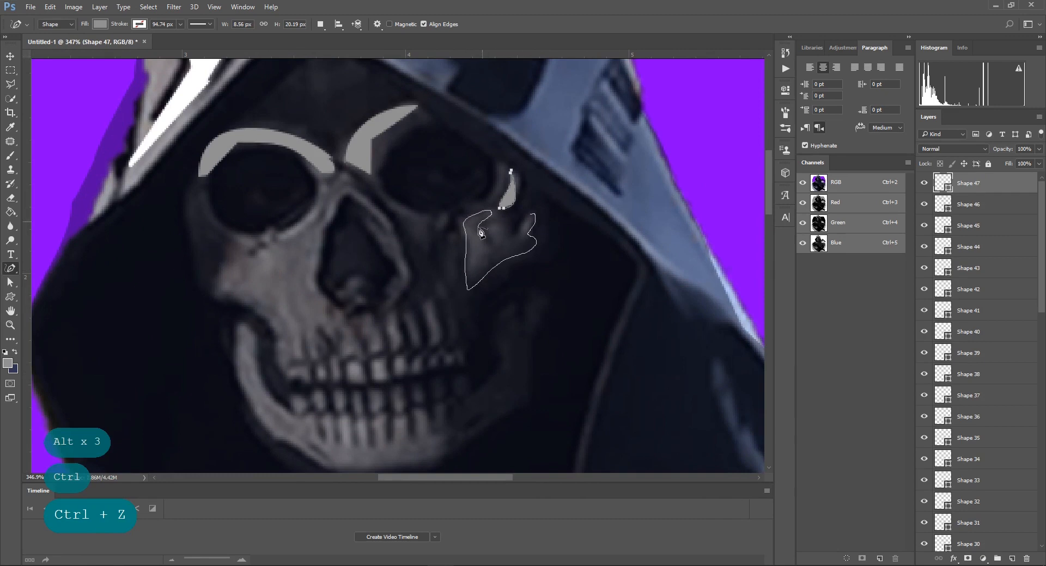
{"action": "left_click_drag", "start_coordinate": [530, 219], "coordinate": [531, 217]}
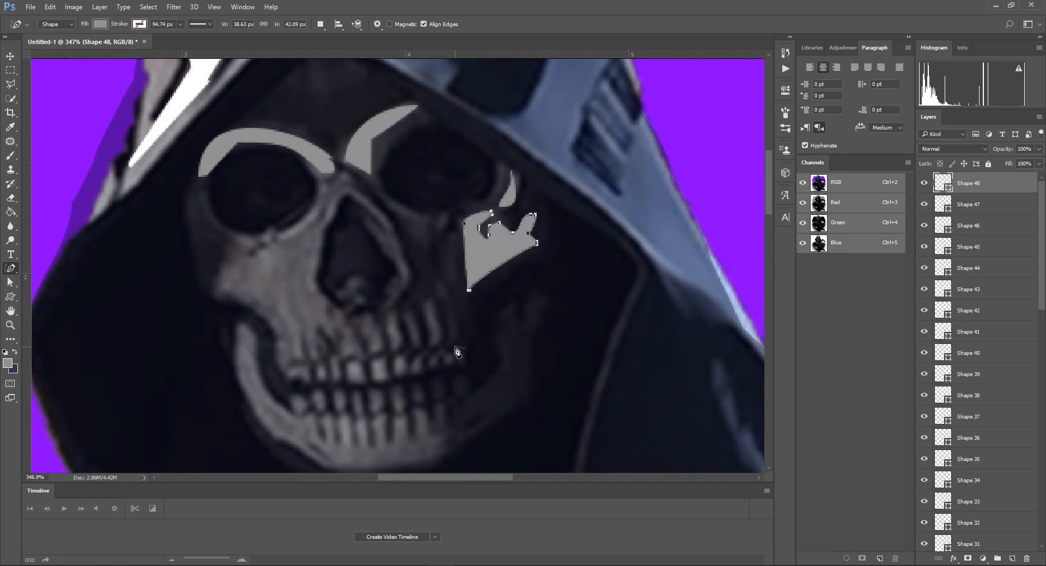
{"action": "scroll", "coordinate": [362, 233], "scroll_direction": "down", "scroll_amount": 3}
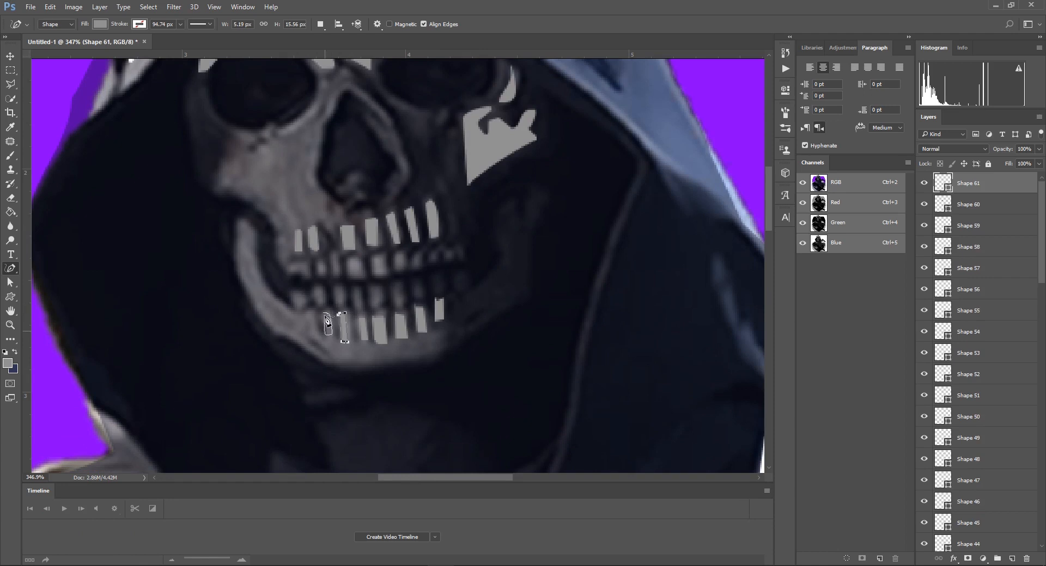
{"action": "left_click_drag", "start_coordinate": [325, 329], "coordinate": [324, 314]}
Show the hidden skull shapes and the black hood interior, Shape 10, and move Shape 10 directly above Shape 2, beneath the skull
{"action": "scroll", "coordinate": [329, 303], "scroll_direction": "down", "scroll_amount": 8}
{"action": "scroll", "coordinate": [957, 299], "scroll_direction": "down", "scroll_amount": 15}
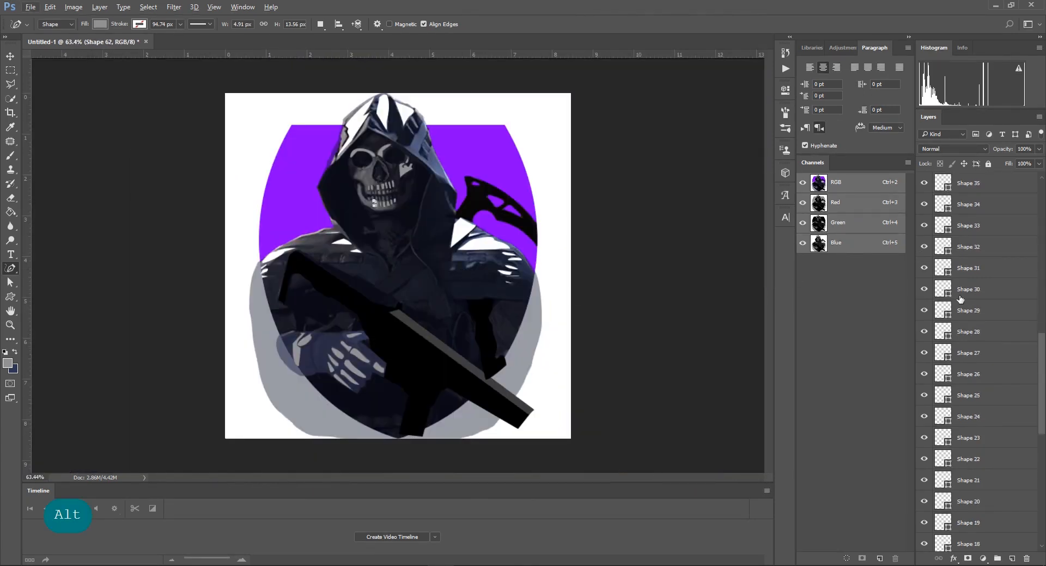
{"action": "left_click", "coordinate": [924, 308]}
{"action": "left_click", "coordinate": [924, 478]}
{"action": "key", "text": "v"}
{"action": "left_click_drag", "start_coordinate": [969, 307], "coordinate": [969, 457]}
{"action": "scroll", "coordinate": [380, 153], "scroll_direction": "up", "scroll_amount": 4}
{"action": "scroll", "coordinate": [380, 153], "scroll_direction": "down", "scroll_amount": 6}
{"action": "scroll", "coordinate": [380, 152], "scroll_direction": "up", "scroll_amount": 3}
Show the navy silhouette, Shape 2, and set its opacity to 100%
{"action": "left_click", "coordinate": [943, 478]}
{"action": "left_click", "coordinate": [924, 477]}
{"action": "left_click", "coordinate": [1038, 149]}
{"action": "left_click_drag", "start_coordinate": [1006, 162], "coordinate": [1037, 162]}
{"action": "scroll", "coordinate": [440, 227], "scroll_direction": "up", "scroll_amount": 4}
{"action": "scroll", "coordinate": [415, 284], "scroll_direction": "down", "scroll_amount": 3}
{"action": "scroll", "coordinate": [424, 275], "scroll_direction": "up", "scroll_amount": 5}
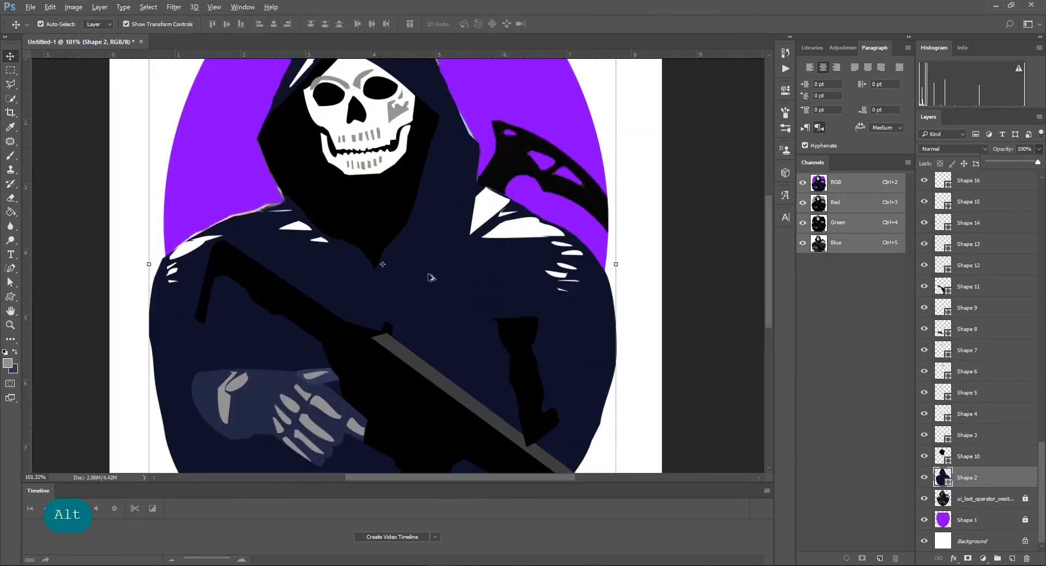
{"action": "left_click", "coordinate": [924, 478]}
{"action": "scroll", "coordinate": [981, 187], "scroll_direction": "up", "scroll_amount": 3}
{"action": "scroll", "coordinate": [981, 187], "scroll_direction": "up", "scroll_amount": 10}
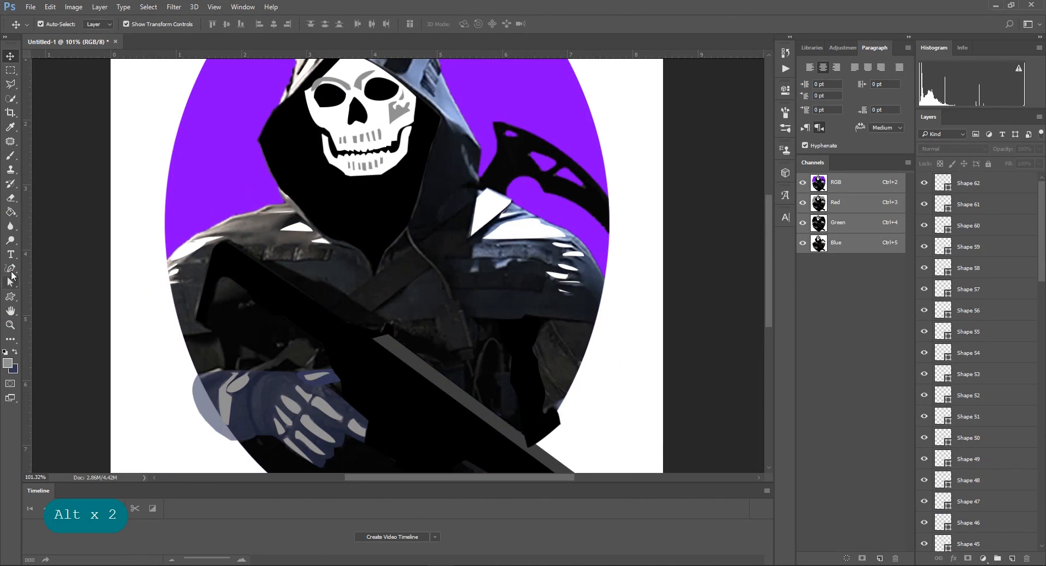
{"action": "left_click", "coordinate": [11, 268]}
{"action": "left_click", "coordinate": [99, 24]}
{"action": "left_click", "coordinate": [151, 44]}
{"action": "left_click", "coordinate": [763, 278]}
{"action": "key", "text": "Return"}
{"action": "left_click_drag", "start_coordinate": [588, 316], "coordinate": [187, 331]}
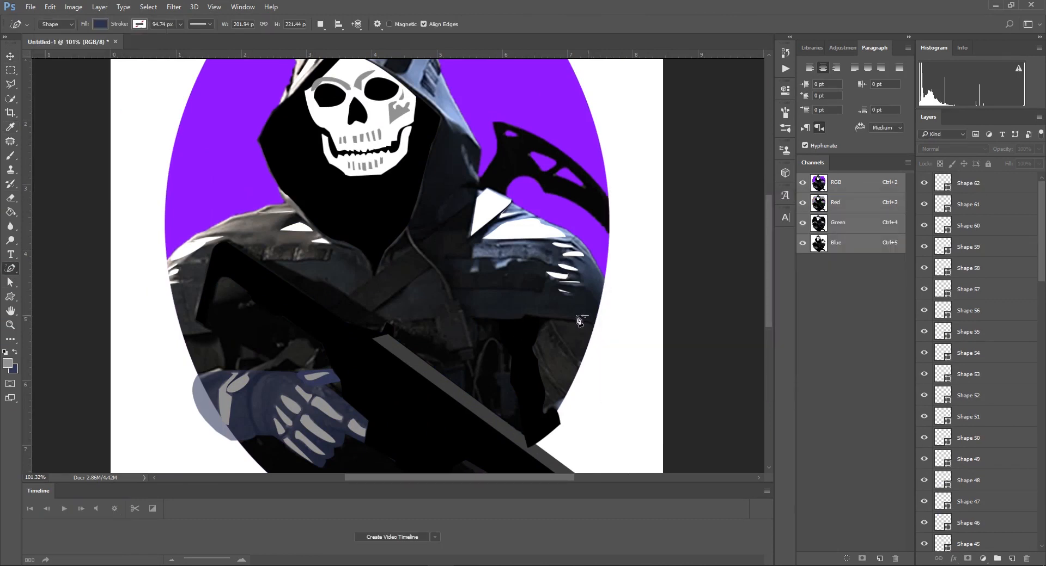
{"action": "key", "text": "ctrl+z"}
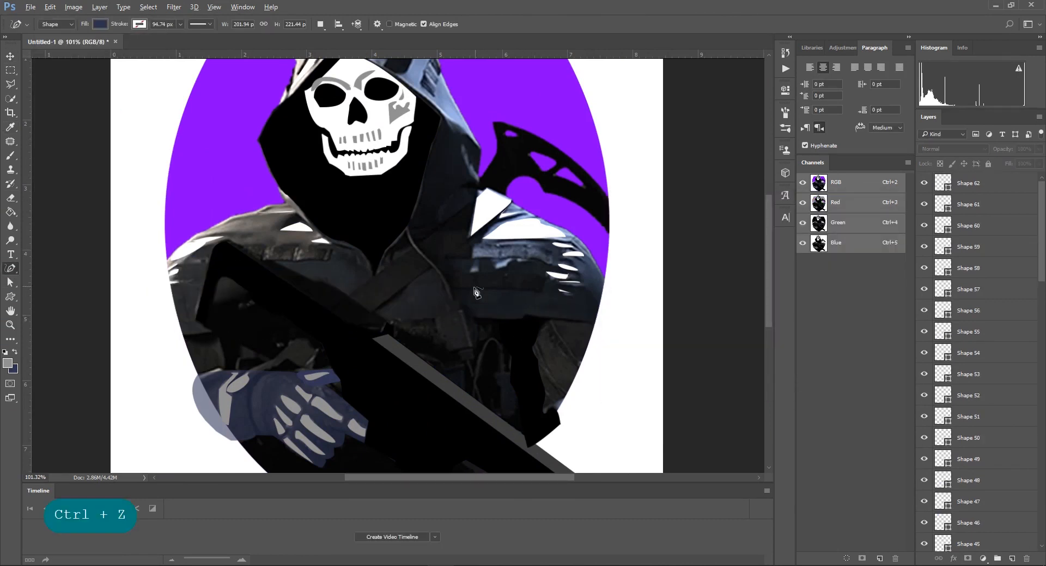
Select the grey rail strip and examine its edges along the rifle from the sight to the muzzle
{"action": "scroll", "coordinate": [381, 335], "scroll_direction": "up", "scroll_amount": 9}
{"action": "left_click_drag", "start_coordinate": [390, 304], "coordinate": [289, 143]}
{"action": "left_click", "coordinate": [10, 56]}
{"action": "left_click", "coordinate": [294, 164]}
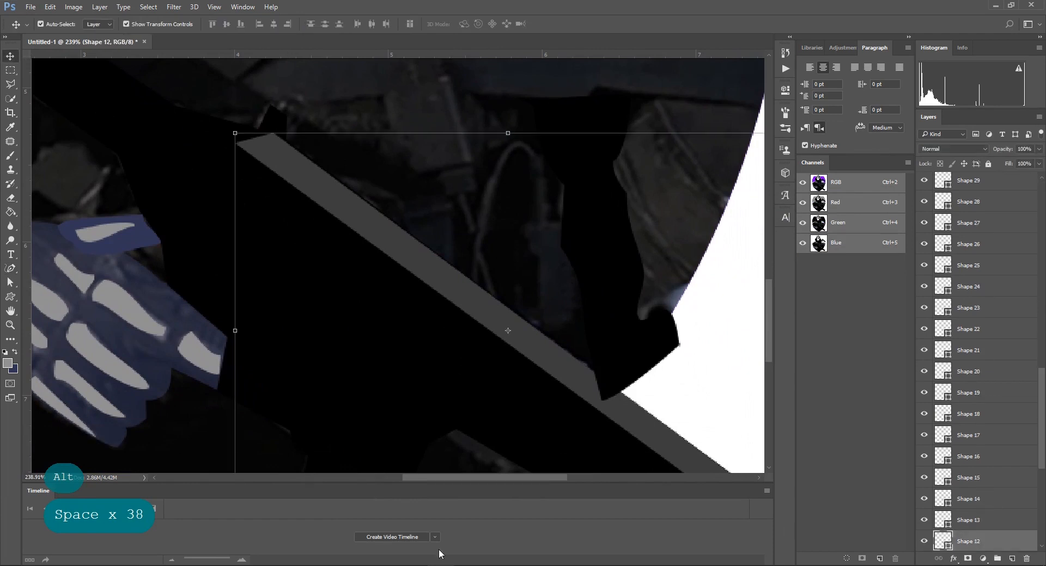
{"action": "left_click", "coordinate": [386, 565]}
{"action": "left_click", "coordinate": [387, 565]}
{"action": "scroll", "coordinate": [436, 348], "scroll_direction": "down", "scroll_amount": 12}
{"action": "scroll", "coordinate": [427, 349], "scroll_direction": "up", "scroll_amount": 14}
{"action": "left_click_drag", "start_coordinate": [491, 397], "coordinate": [321, 271]}
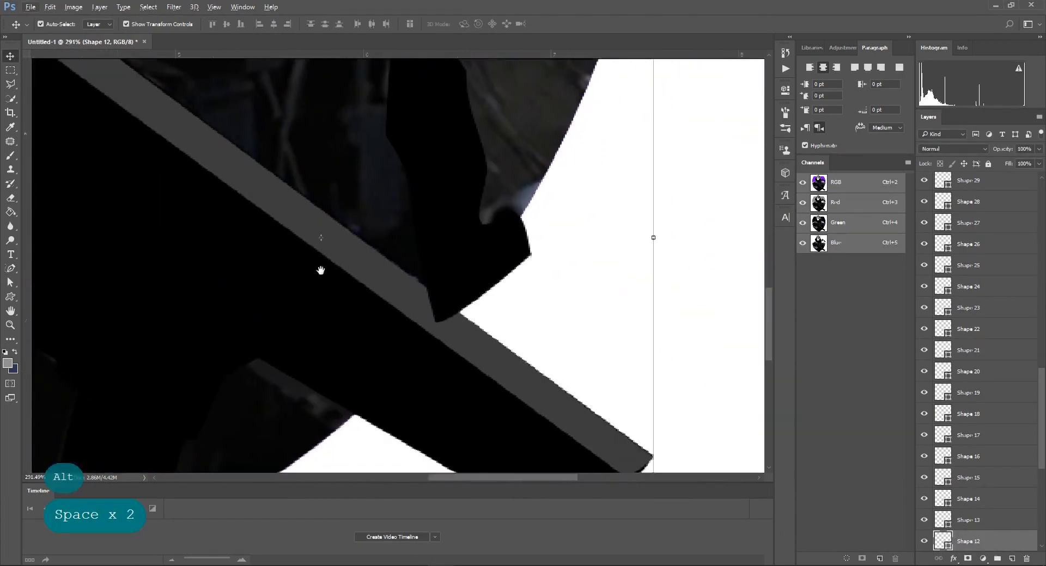
{"action": "scroll", "coordinate": [321, 270], "scroll_direction": "down", "scroll_amount": 5}
{"action": "scroll", "coordinate": [413, 318], "scroll_direction": "up", "scroll_amount": 7}
{"action": "left_click", "coordinate": [10, 268]}
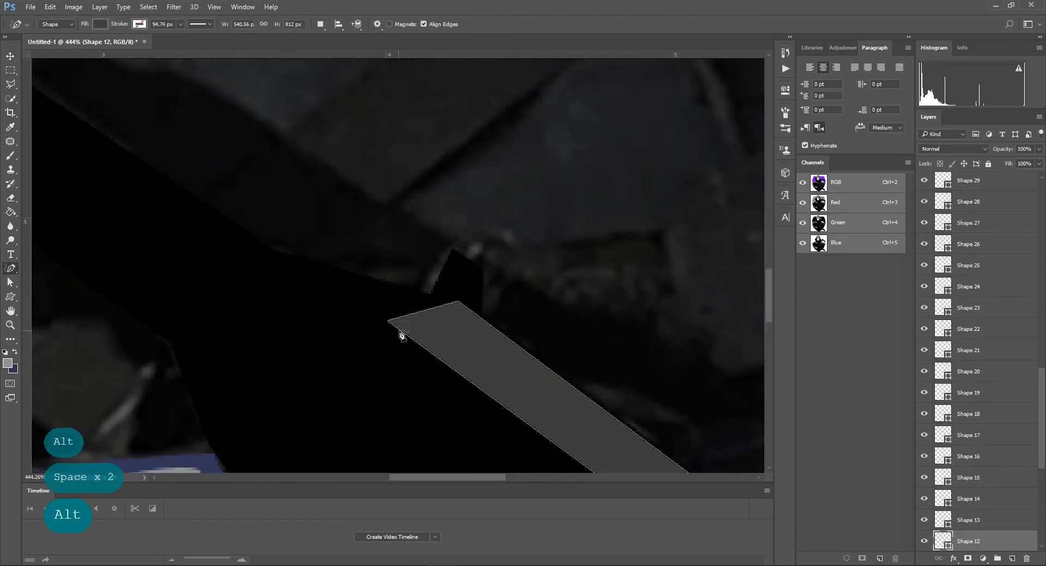
{"action": "left_click", "coordinate": [8, 363]}
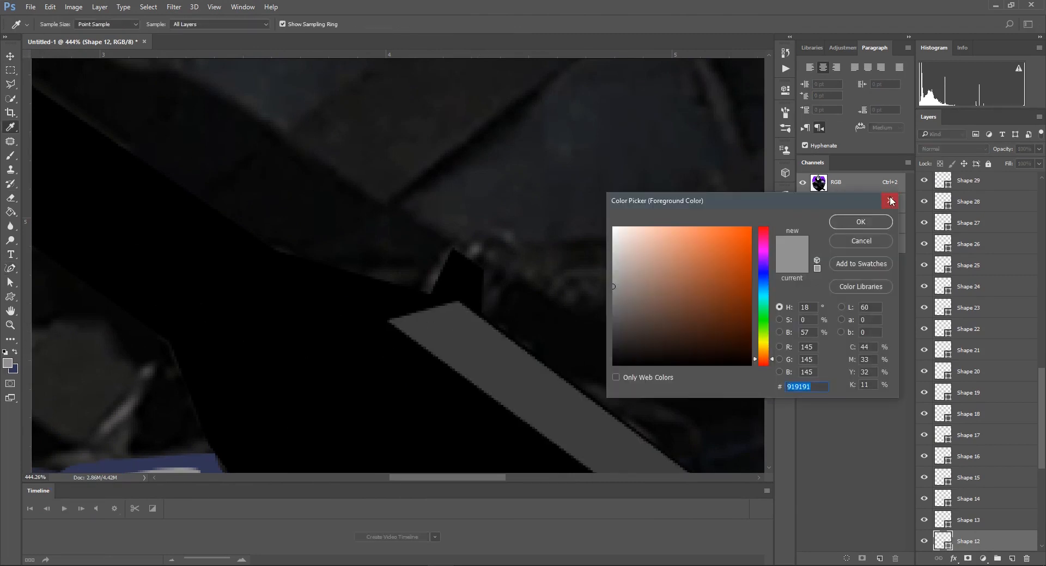
{"action": "left_click", "coordinate": [890, 201]}
{"action": "scroll", "coordinate": [397, 265], "scroll_direction": "down", "scroll_amount": 10}
{"action": "scroll", "coordinate": [397, 266], "scroll_direction": "up", "scroll_amount": 3}
{"action": "scroll", "coordinate": [977, 360], "scroll_direction": "down", "scroll_amount": 2}
{"action": "key", "text": "alt+Tab"}
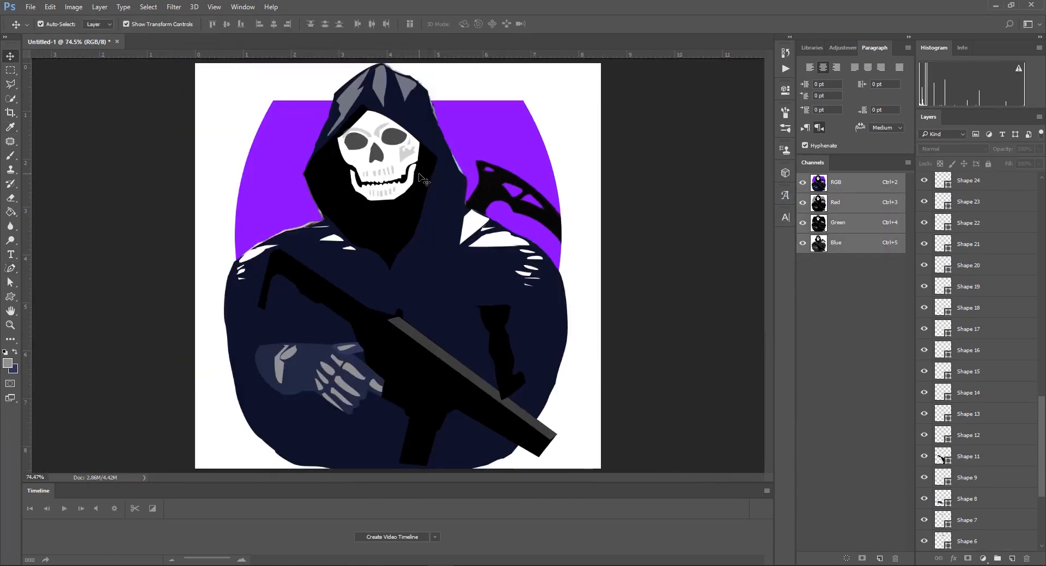
Set the fill to black, trace a shadow along the skull's axe-side cheek and jaw, and set its opacity to 47%
{"action": "scroll", "coordinate": [435, 249], "scroll_direction": "up", "scroll_amount": 7}
{"action": "scroll", "coordinate": [364, 315], "scroll_direction": "down", "scroll_amount": 7}
{"action": "scroll", "coordinate": [409, 116], "scroll_direction": "up", "scroll_amount": 7}
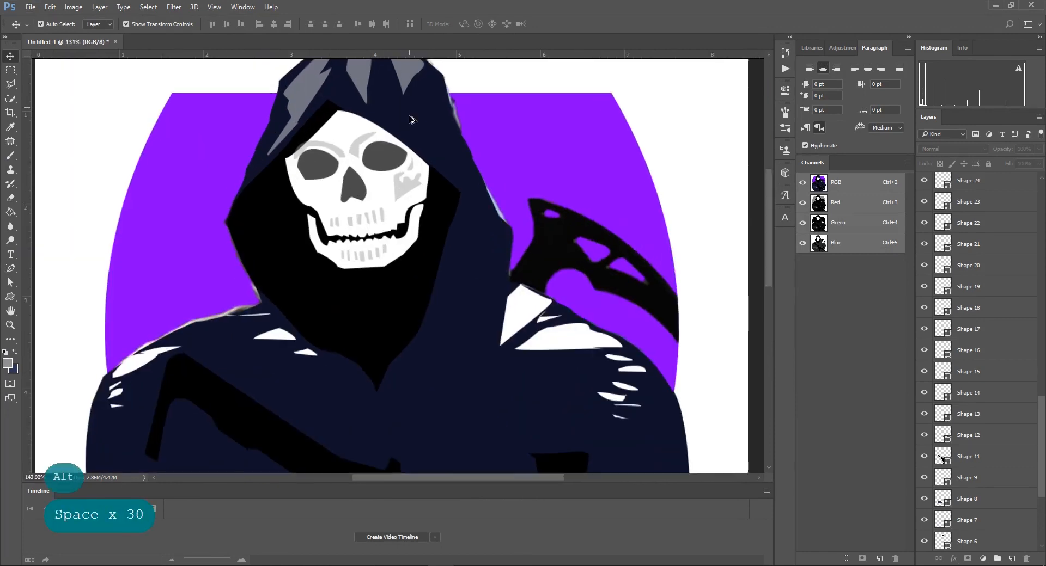
{"action": "scroll", "coordinate": [411, 120], "scroll_direction": "up", "scroll_amount": 2}
{"action": "left_click", "coordinate": [9, 269]}
{"action": "left_click", "coordinate": [9, 56]}
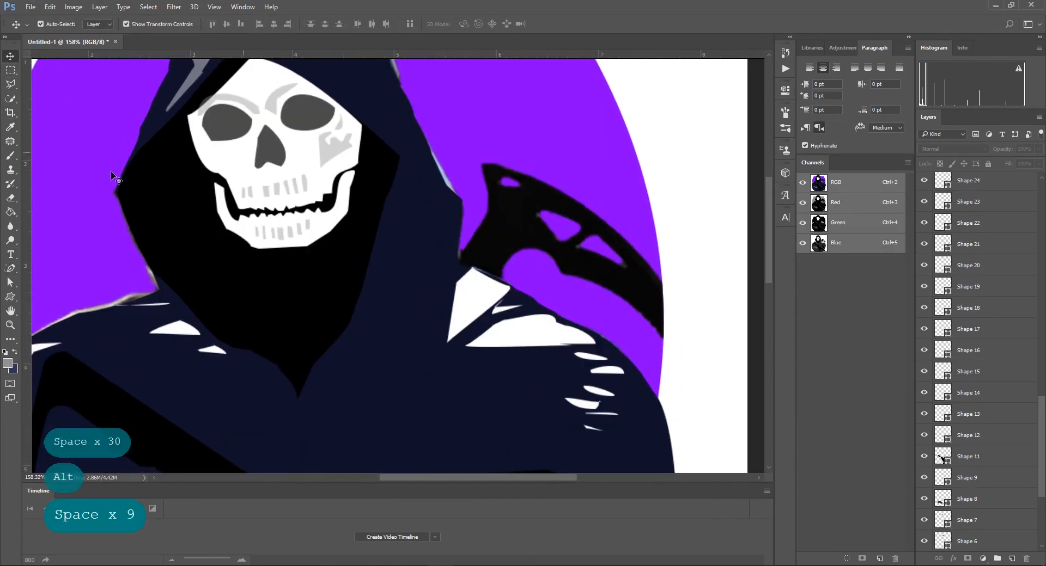
{"action": "left_click", "coordinate": [7, 362]}
{"action": "left_click", "coordinate": [614, 364]}
{"action": "left_click", "coordinate": [861, 222]}
{"action": "left_click", "coordinate": [10, 269]}
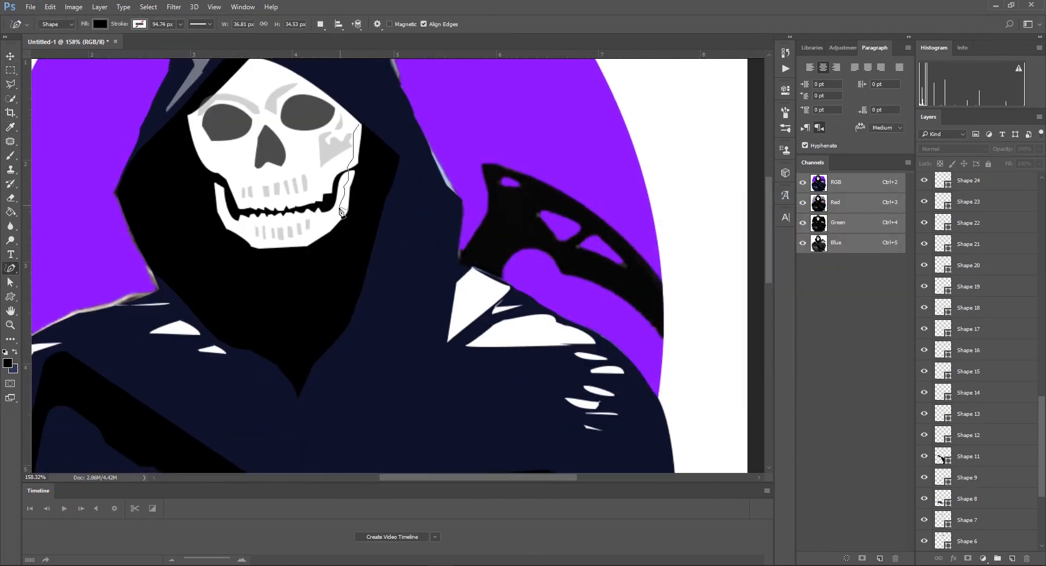
{"action": "left_click_drag", "start_coordinate": [363, 129], "coordinate": [364, 127]}
{"action": "left_click_drag", "start_coordinate": [1038, 149], "coordinate": [1001, 161]}
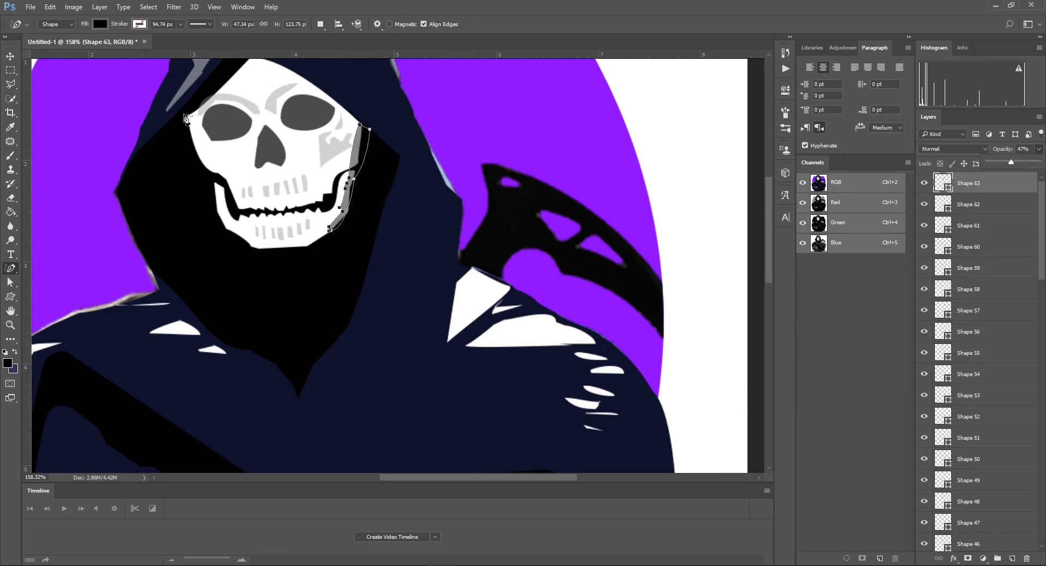
Trace a matching black shadow along the opposite edge of the skull's face and jaw
{"action": "left_click_drag", "start_coordinate": [188, 119], "coordinate": [187, 117]}
{"action": "left_click", "coordinate": [10, 56]}
{"action": "scroll", "coordinate": [354, 222], "scroll_direction": "down", "scroll_amount": 9}
{"action": "left_click", "coordinate": [137, 117]}
Set the fill to white and trace a long jagged translucent highlight down the hood opening's axe-side edge, from forehead to collar
{"action": "scroll", "coordinate": [436, 245], "scroll_direction": "up", "scroll_amount": 10}
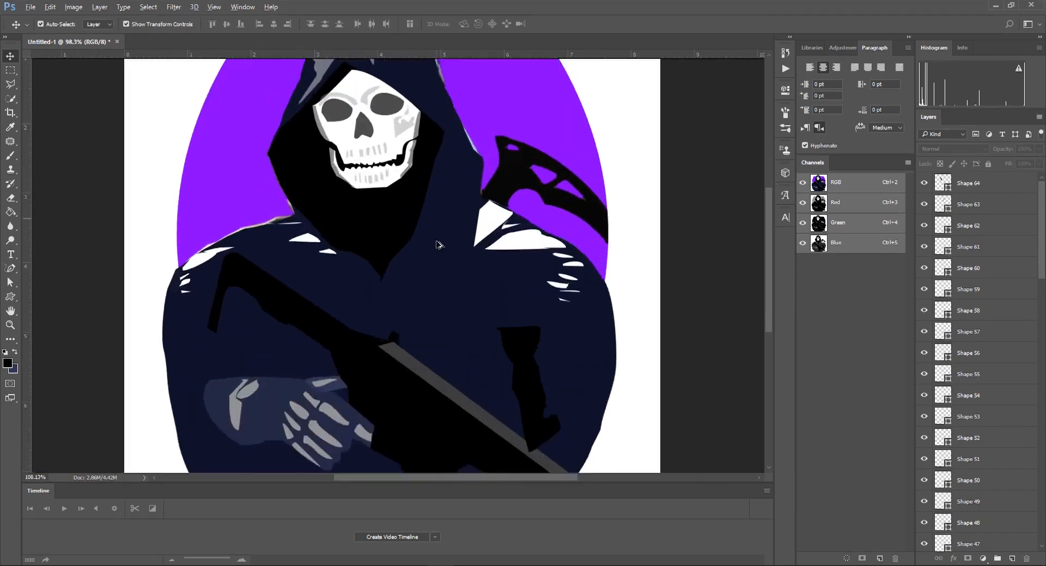
{"action": "left_click_drag", "start_coordinate": [437, 245], "coordinate": [384, 337]}
{"action": "left_click", "coordinate": [10, 268]}
{"action": "left_click", "coordinate": [8, 363]}
{"action": "left_click", "coordinate": [613, 227]}
{"action": "left_click", "coordinate": [861, 222]}
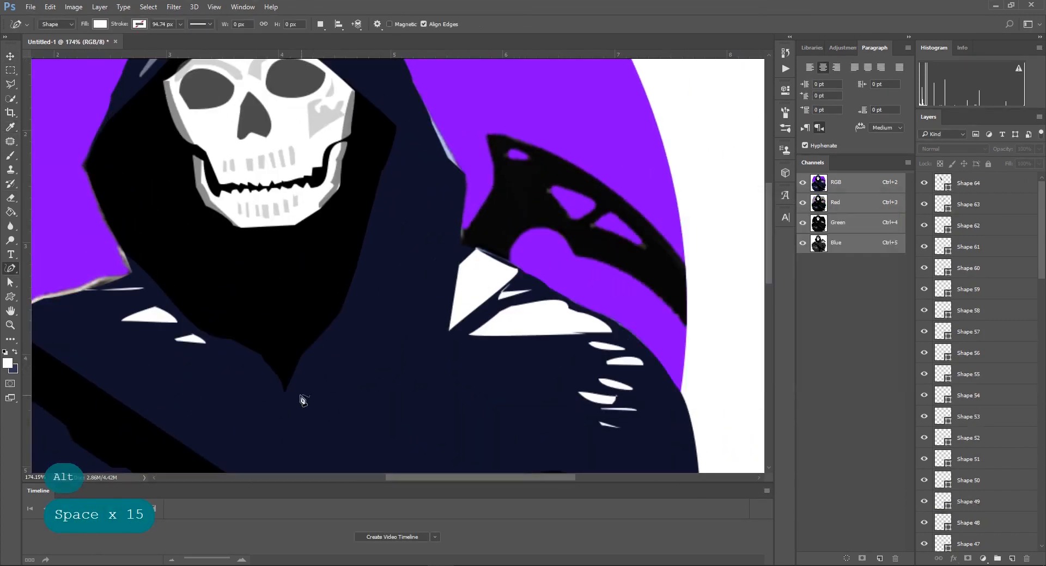
{"action": "left_click_drag", "start_coordinate": [445, 294], "coordinate": [438, 278]}
{"action": "key", "text": "ctrl+z"}
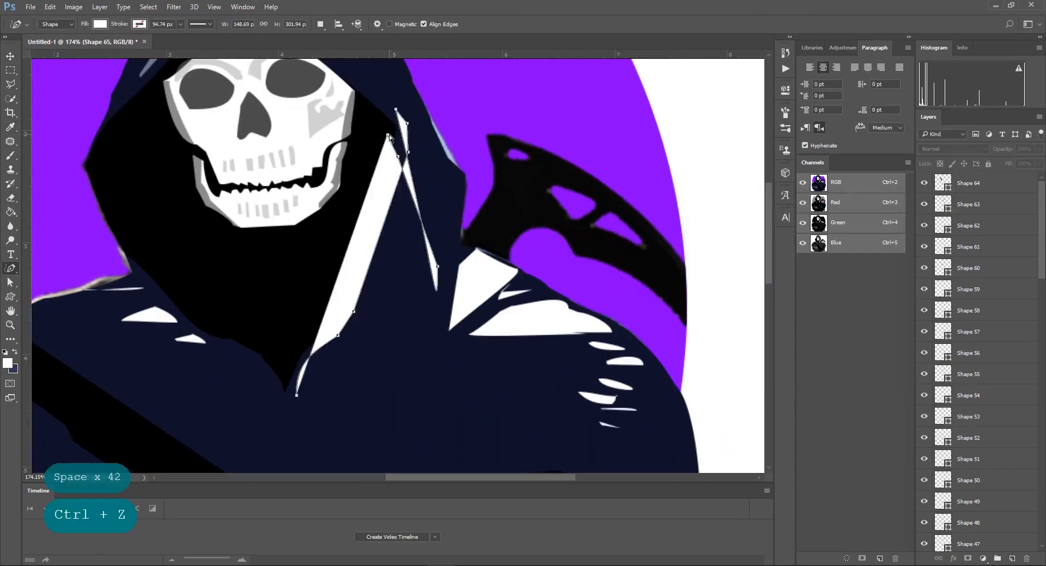
{"action": "left_click_drag", "start_coordinate": [415, 175], "coordinate": [509, 250]}
{"action": "scroll", "coordinate": [509, 250], "scroll_direction": "down", "scroll_amount": 1}
{"action": "mouse_move", "coordinate": [429, 407]}
{"action": "left_mouse_down"}
{"action": "mouse_move", "coordinate": [467, 333]}
{"action": "mouse_move", "coordinate": [496, 237]}
{"action": "mouse_move", "coordinate": [473, 174]}
{"action": "mouse_move", "coordinate": [373, 111]}
{"action": "mouse_move", "coordinate": [412, 124]}
{"action": "left_mouse_up"}
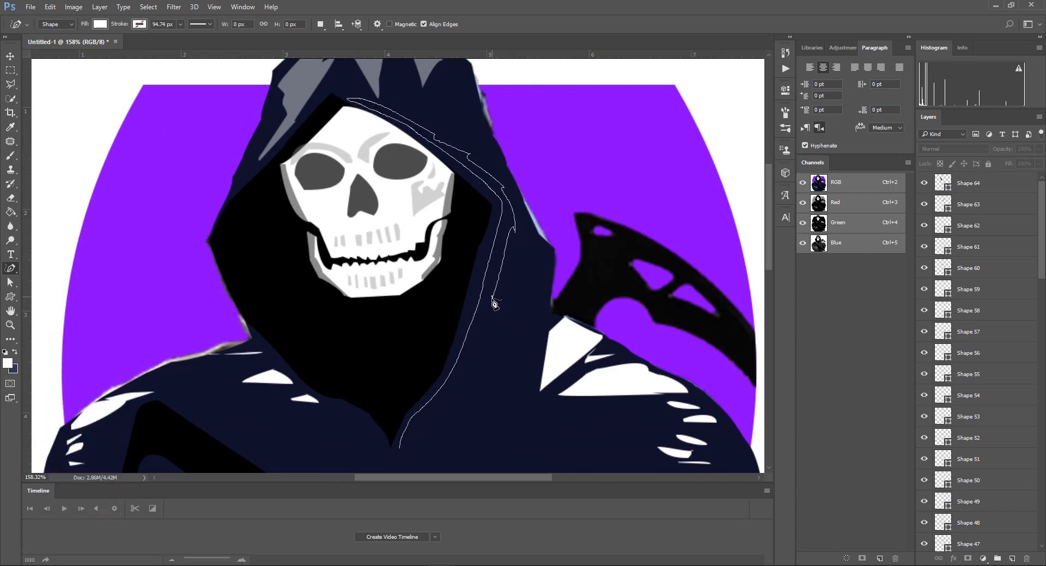
{"action": "left_click_drag", "start_coordinate": [423, 432], "coordinate": [425, 431]}
{"action": "key", "text": "v"}
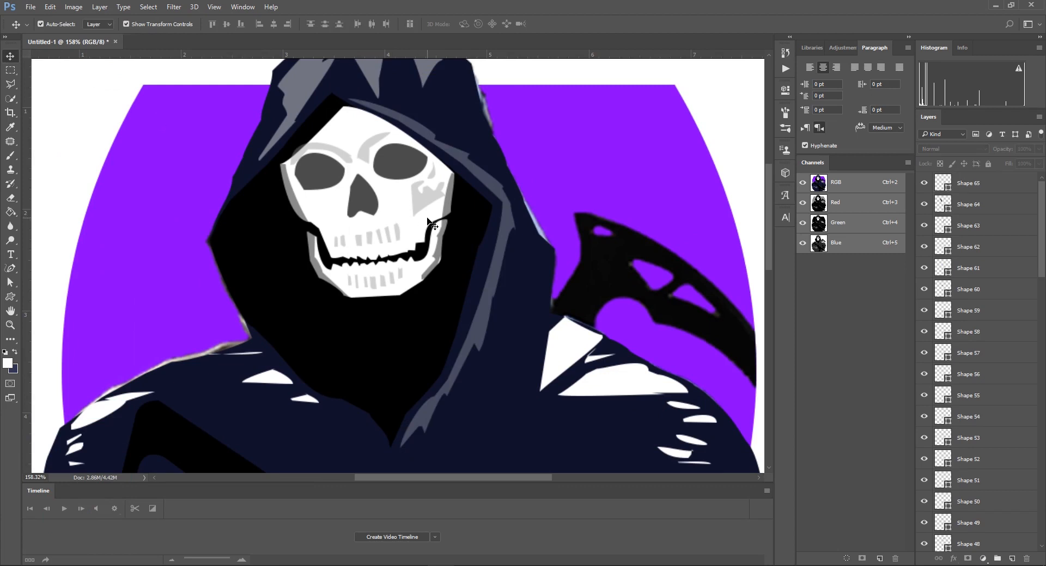
Trace a pointed white highlight on the chest between the collar and axe-side shoulder, and reduce its opacity
{"action": "key", "text": "ctrl+0"}
{"action": "scroll", "coordinate": [410, 281], "scroll_direction": "up", "scroll_amount": 2}
{"action": "key", "text": "p"}
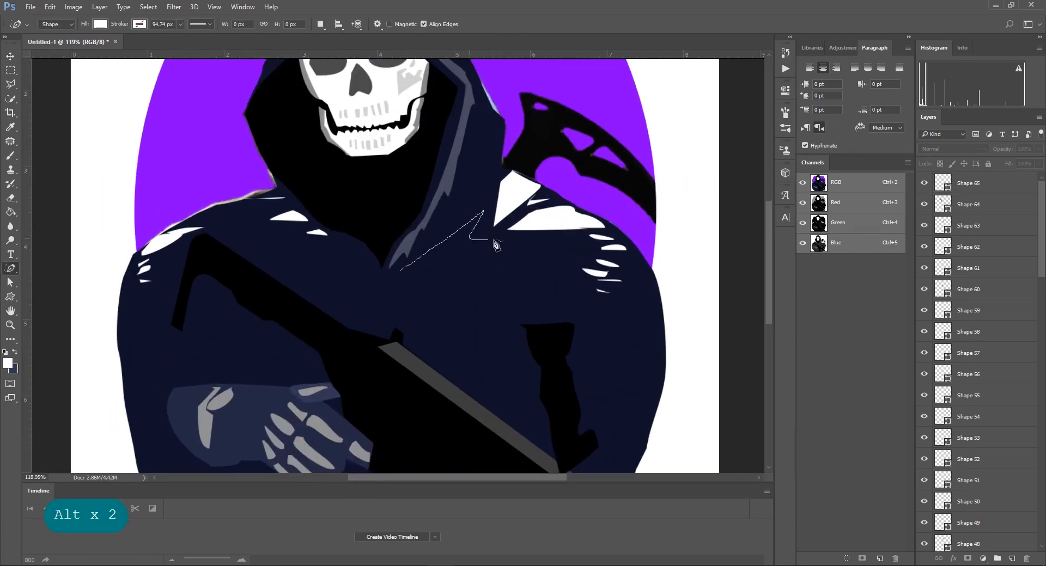
{"action": "mouse_move", "coordinate": [497, 244]}
{"action": "left_mouse_down"}
{"action": "mouse_move", "coordinate": [467, 260]}
{"action": "mouse_move", "coordinate": [400, 269]}
{"action": "left_mouse_up"}
{"action": "left_click_drag", "start_coordinate": [998, 163], "coordinate": [1009, 164]}
{"action": "key", "text": "v"}
{"action": "left_click", "coordinate": [488, 248]}
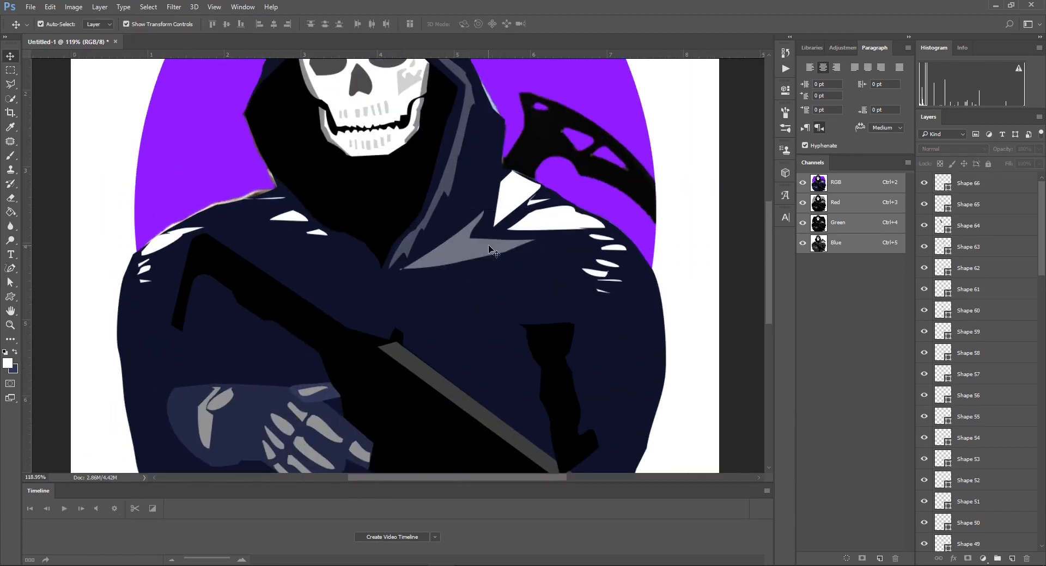
Select the three highlights at the top of the hood and adjust their opacity together
{"action": "key", "text": "ctrl+0"}
{"action": "scroll", "coordinate": [332, 232], "scroll_direction": "up", "scroll_amount": 1}
{"action": "scroll", "coordinate": [368, 87], "scroll_direction": "up", "scroll_amount": 4}
{"action": "left_click", "coordinate": [344, 112]}
{"action": "left_click", "coordinate": [389, 98], "text": "shift"}
{"action": "left_click", "coordinate": [431, 99], "text": "shift"}
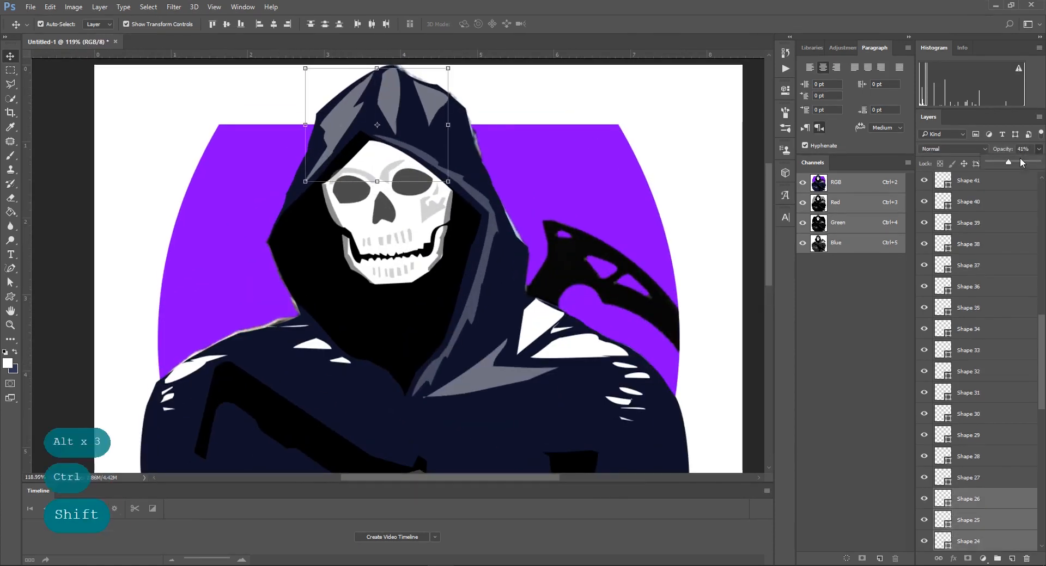
{"action": "left_click_drag", "start_coordinate": [1013, 163], "coordinate": [1002, 164]}
Select the white highlights on the axe-side shoulder and sleeve and set their opacity to 23%
{"action": "left_click_drag", "start_coordinate": [715, 422], "coordinate": [551, 310]}
{"action": "key", "text": "ctrl+z"}
{"action": "left_click", "coordinate": [632, 382]}
{"action": "left_click_drag", "start_coordinate": [728, 420], "coordinate": [561, 254]}
{"action": "left_click", "coordinate": [658, 439], "text": "shift"}
{"action": "left_click", "coordinate": [1038, 149]}
{"action": "left_click_drag", "start_coordinate": [1018, 162], "coordinate": [1001, 162]}
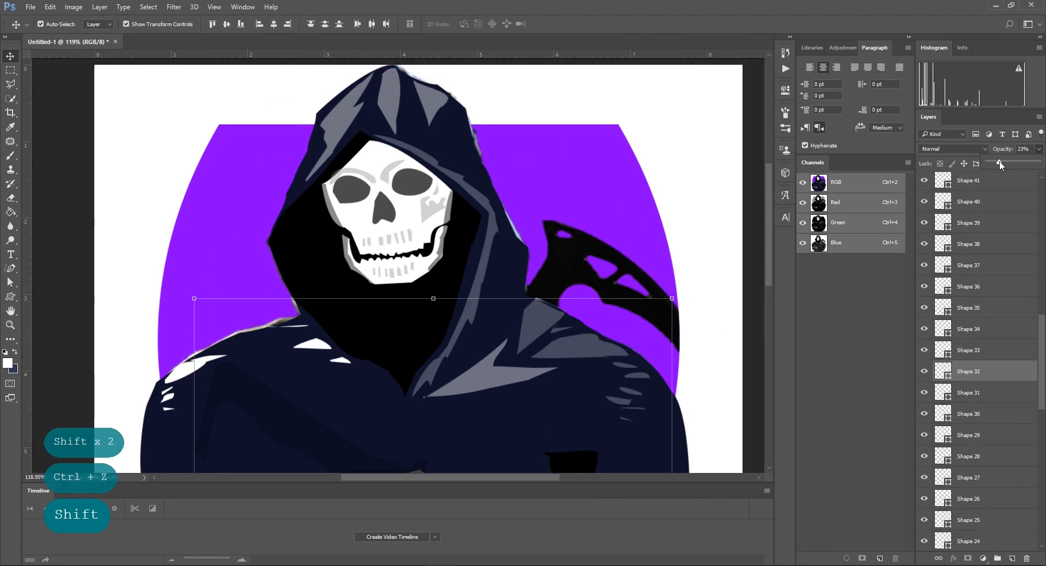
Try to reduce the opacity of the white highlights on the stock-side shoulder
{"action": "left_click_drag", "start_coordinate": [123, 214], "coordinate": [347, 424]}
{"action": "left_click", "coordinate": [272, 354], "text": "shift"}
{"action": "left_click", "coordinate": [1038, 148]}
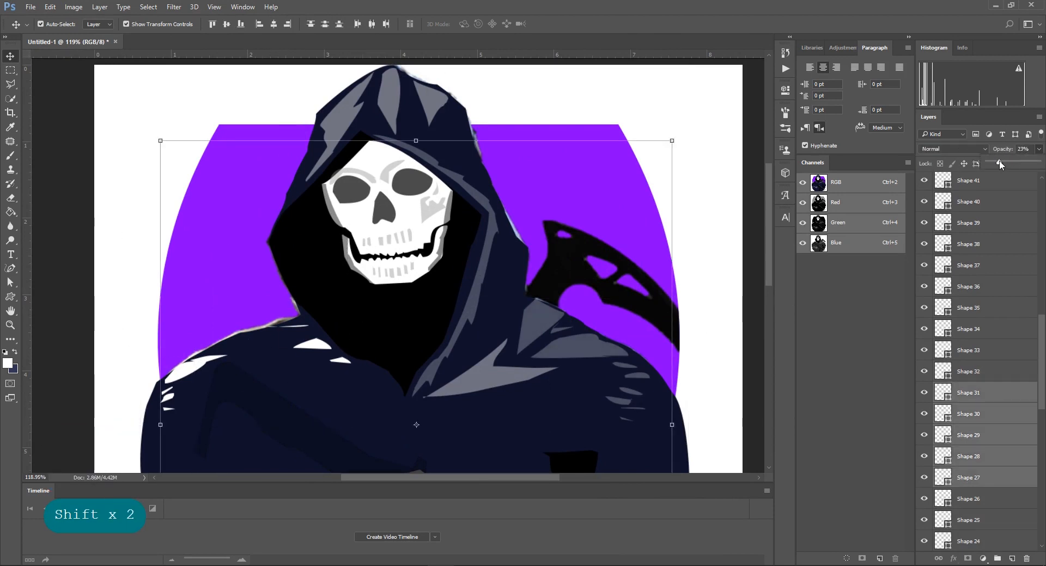
{"action": "left_click", "coordinate": [998, 161]}
{"action": "key", "text": "ctrl+z"}
{"action": "left_click", "coordinate": [354, 221], "text": "shift"}
{"action": "left_click", "coordinate": [262, 145], "text": "shift"}
{"action": "left_click", "coordinate": [480, 264], "text": "shift"}
{"action": "left_click", "coordinate": [1038, 148]}
{"action": "left_click", "coordinate": [1001, 163]}
{"action": "key", "text": "ctrl+z"}
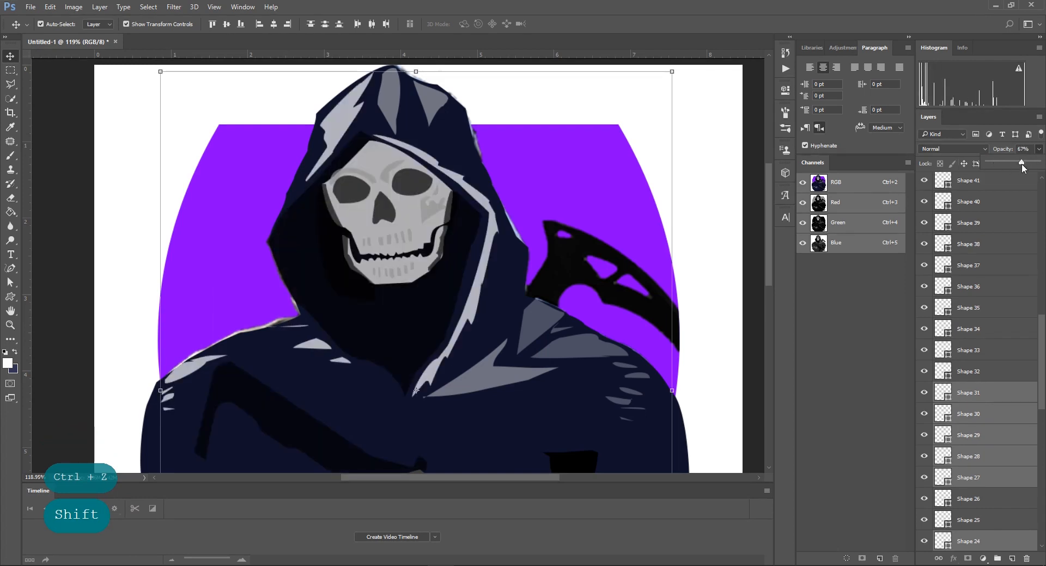
{"action": "key", "text": "ctrl+z"}
Select the white highlights on the stock-side shoulder and sleeve and reduce their opacity together
{"action": "left_click", "coordinate": [166, 392]}
{"action": "left_click", "coordinate": [168, 410], "text": "shift"}
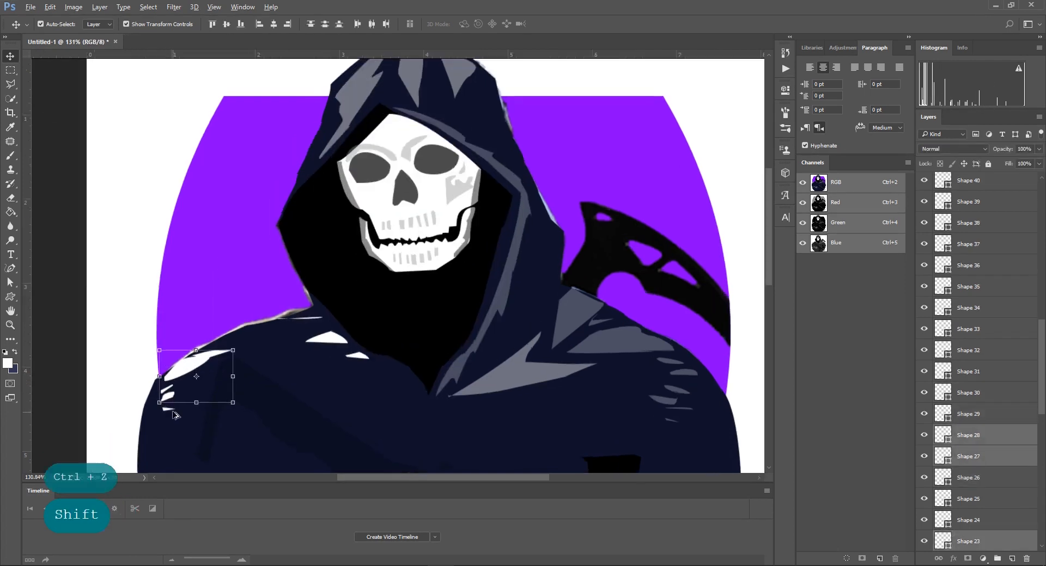
{"action": "scroll", "coordinate": [165, 410], "scroll_direction": "up", "scroll_amount": 5}
{"action": "left_click", "coordinate": [327, 354], "text": "shift"}
{"action": "left_click", "coordinate": [580, 300], "text": "shift"}
{"action": "left_click", "coordinate": [173, 415], "text": "shift"}
{"action": "left_click", "coordinate": [1038, 149]}
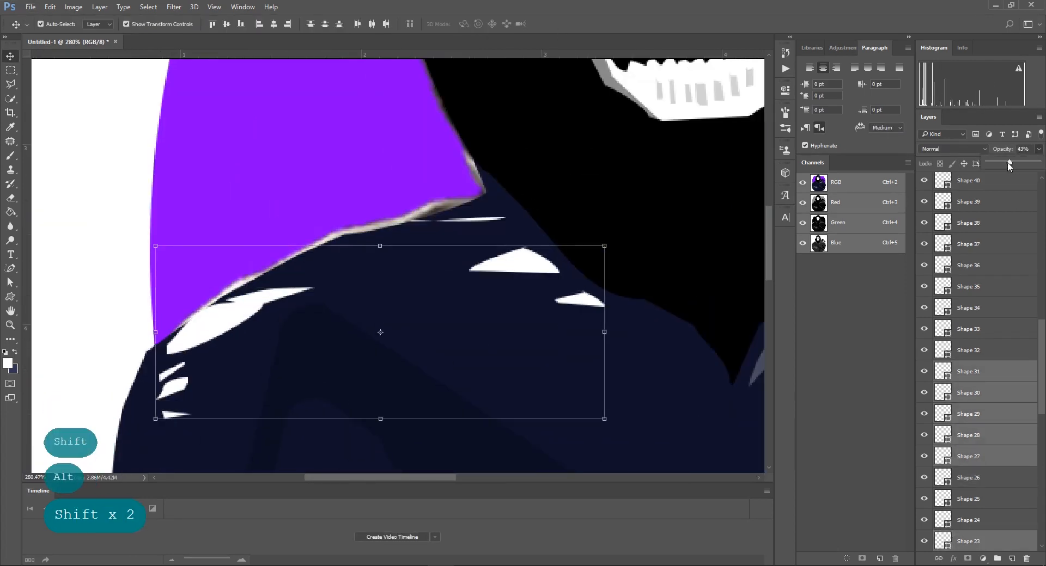
{"action": "left_click", "coordinate": [1001, 164]}
{"action": "left_click", "coordinate": [73, 170]}
Reduce the opacity of the remaining thin white highlight between the stock-side shoulder and the collar
{"action": "scroll", "coordinate": [73, 170], "scroll_direction": "down", "scroll_amount": 5}
{"action": "left_click", "coordinate": [418, 268]}
{"action": "left_click", "coordinate": [1038, 148]}
{"action": "left_click", "coordinate": [998, 163]}
{"action": "left_click", "coordinate": [653, 180]}
Select the black rifle silhouette and raise its opacity
{"action": "scroll", "coordinate": [397, 263], "scroll_direction": "down", "scroll_amount": 5}
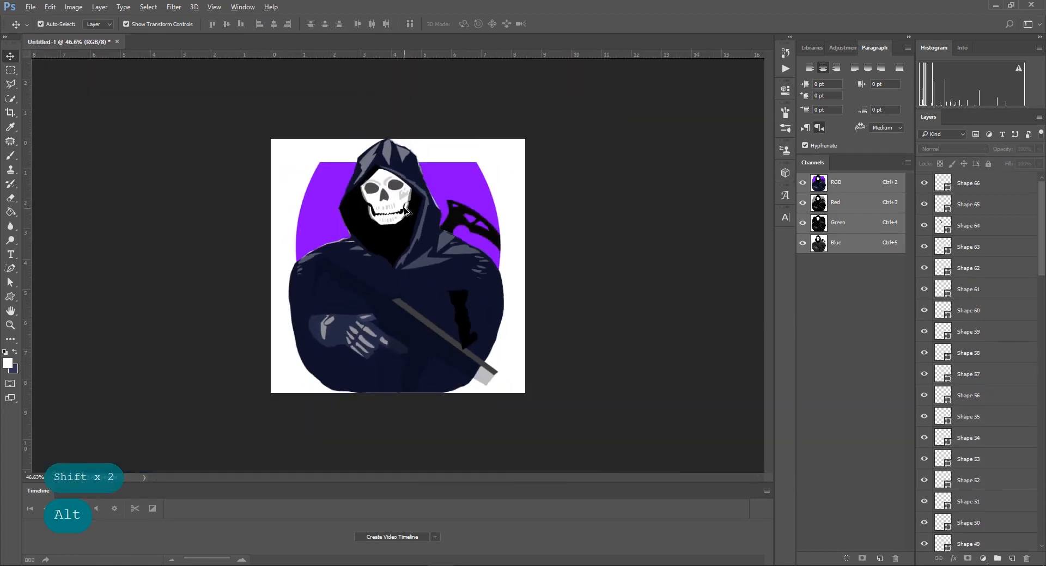
{"action": "scroll", "coordinate": [397, 263], "scroll_direction": "up", "scroll_amount": 2}
{"action": "left_click", "coordinate": [311, 367]}
{"action": "left_click", "coordinate": [436, 409]}
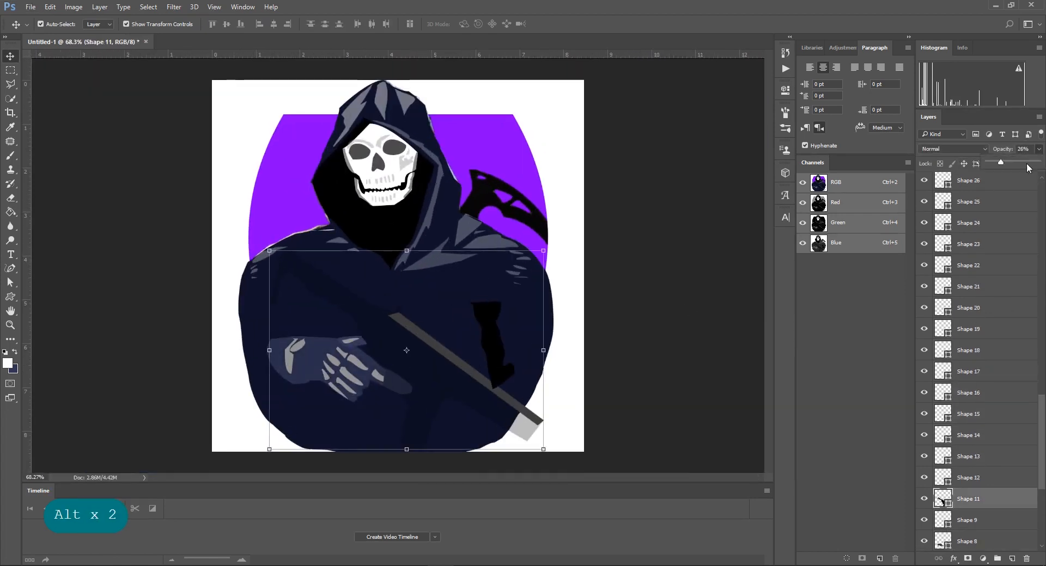
{"action": "left_click", "coordinate": [654, 177]}
Trace the axe blade behind the shoulder as a black Pen tool shape, extending its pointed tip beyond the shield's edge
{"action": "scroll", "coordinate": [501, 176], "scroll_direction": "up", "scroll_amount": 9}
{"action": "left_click", "coordinate": [10, 268]}
{"action": "left_click", "coordinate": [8, 363]}
{"action": "left_click", "coordinate": [614, 365]}
{"action": "left_click", "coordinate": [861, 222]}
{"action": "left_click", "coordinate": [322, 334]}
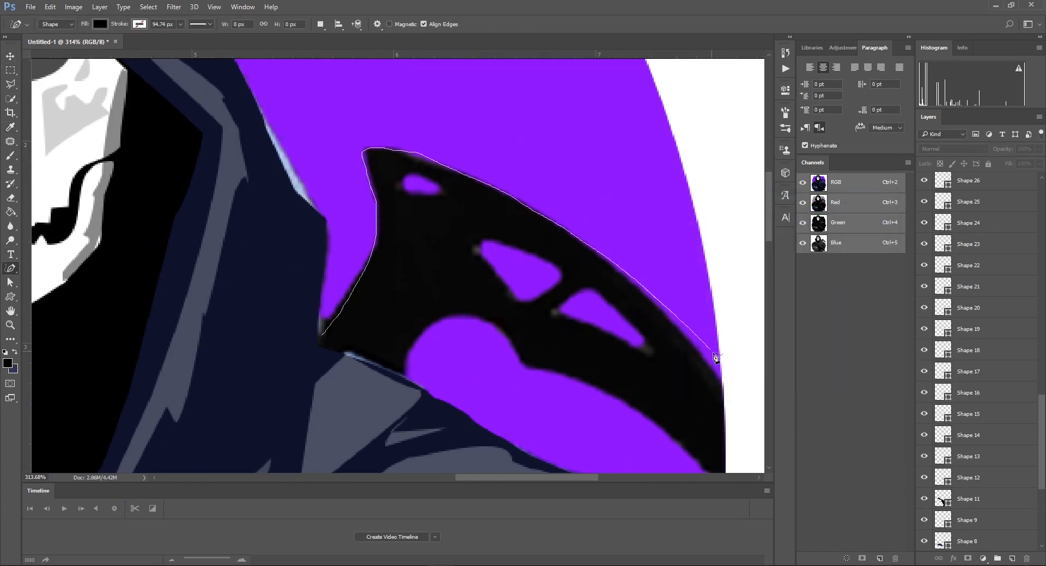
{"action": "key", "text": "ctrl+z"}
{"action": "mouse_move", "coordinate": [467, 267]}
{"action": "left_mouse_down"}
{"action": "mouse_move", "coordinate": [327, 179]}
{"action": "mouse_move", "coordinate": [287, 189]}
{"action": "left_mouse_up"}
{"action": "scroll", "coordinate": [298, 203], "scroll_direction": "down", "scroll_amount": 5}
{"action": "left_click_drag", "start_coordinate": [201, 236], "coordinate": [232, 121]}
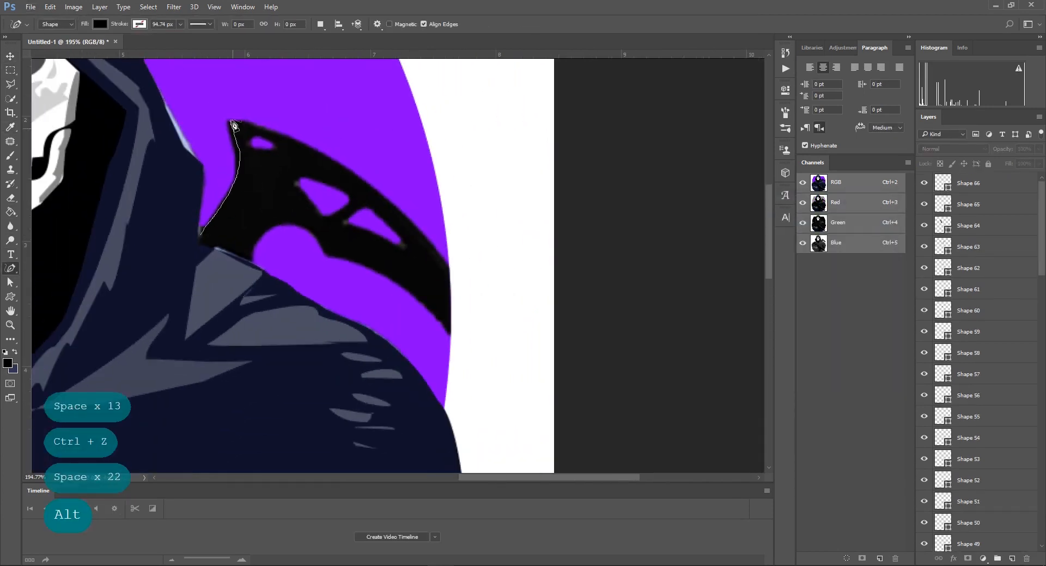
{"action": "mouse_move", "coordinate": [467, 282]}
{"action": "left_mouse_down"}
{"action": "mouse_move", "coordinate": [415, 304]}
{"action": "mouse_move", "coordinate": [273, 236]}
{"action": "mouse_move", "coordinate": [200, 235]}
{"action": "left_mouse_up"}
Remove surplus anchor points from the blade shape with the Delete Anchor Point tool to smooth its inner curve
{"action": "right_click", "coordinate": [10, 269]}
{"action": "left_click", "coordinate": [73, 300]}
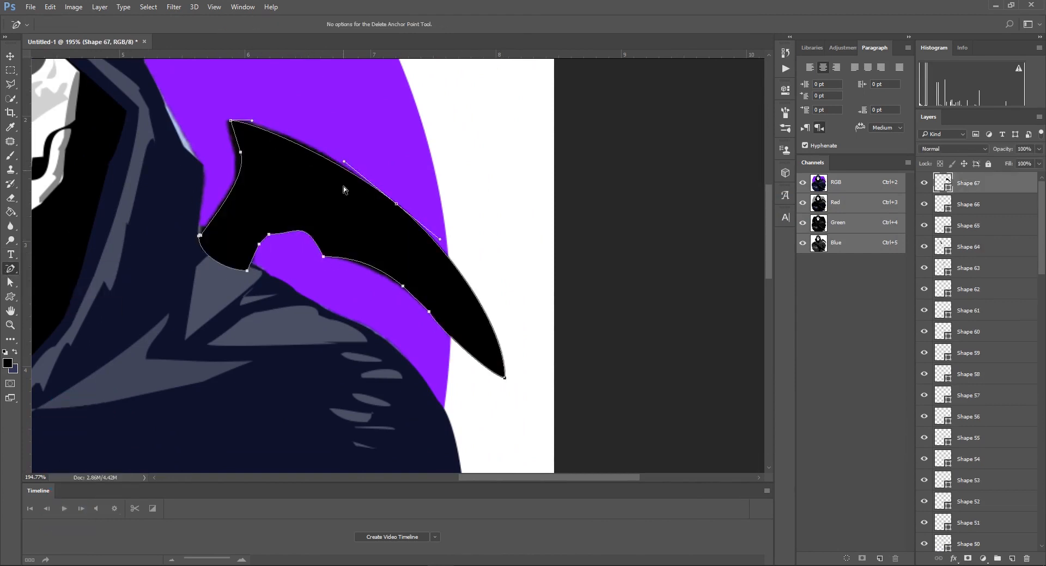
{"action": "left_click", "coordinate": [504, 378]}
{"action": "key", "text": "ctrl+z"}
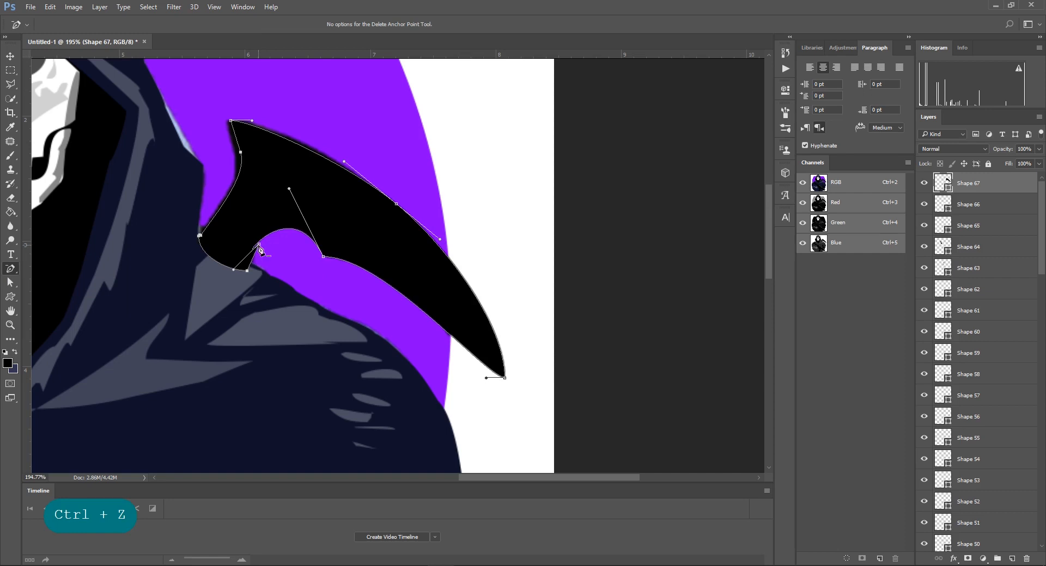
Move the new blade shape's layer beneath the dark blue cloak shape
{"action": "scroll", "coordinate": [260, 250], "scroll_direction": "down", "scroll_amount": 4, "text": "alt"}
{"action": "left_click_drag", "start_coordinate": [978, 564], "coordinate": [978, 527]}
{"action": "scroll", "coordinate": [421, 232], "scroll_direction": "down", "scroll_amount": 4, "text": "alt"}
{"action": "scroll", "coordinate": [345, 227], "scroll_direction": "up", "scroll_amount": 3, "text": "alt"}
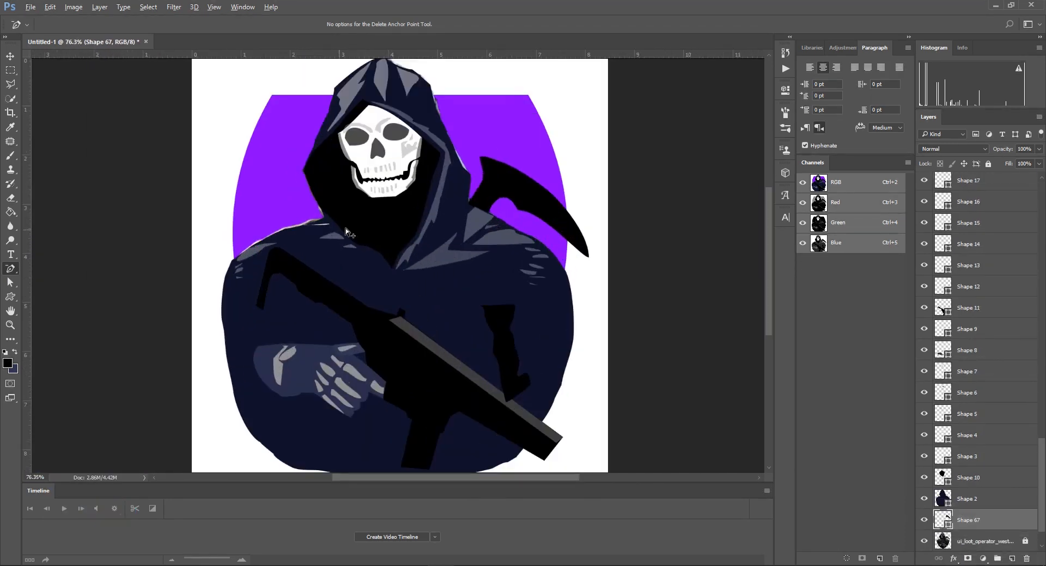
{"action": "key", "text": "v"}
{"action": "left_click", "coordinate": [285, 119]}
{"action": "left_click", "coordinate": [321, 163]}
{"action": "left_click", "coordinate": [468, 24]}
{"action": "left_click", "coordinate": [420, 67]}
{"action": "left_click", "coordinate": [368, 63]}
Bring the source character image layer to the top of the stack and simplify it into flat tones with a Filter Gallery effect
{"action": "left_click_drag", "start_coordinate": [979, 542], "coordinate": [960, 175]}
{"action": "left_click", "coordinate": [174, 6]}
{"action": "left_click", "coordinate": [191, 48]}
{"action": "mouse_move", "coordinate": [975, 94]}
{"action": "left_mouse_down"}
{"action": "mouse_move", "coordinate": [943, 93]}
{"action": "mouse_move", "coordinate": [979, 95]}
{"action": "left_mouse_up"}
{"action": "left_click", "coordinate": [984, 31]}
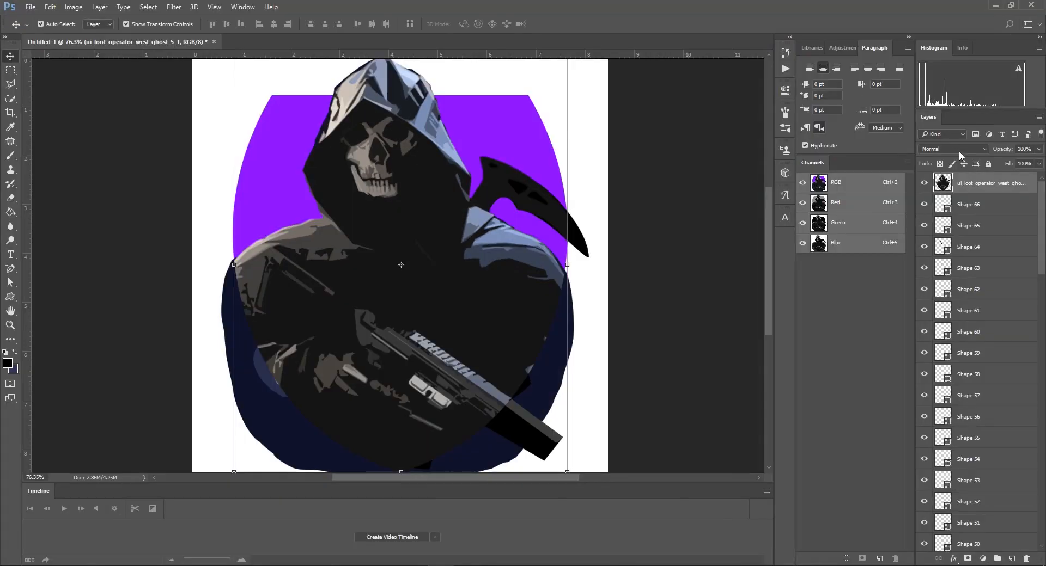
Compare blend modes on the filtered character image layer and set it to Luminosity
{"action": "scroll", "coordinate": [933, 145], "scroll_direction": "down", "scroll_amount": 11}
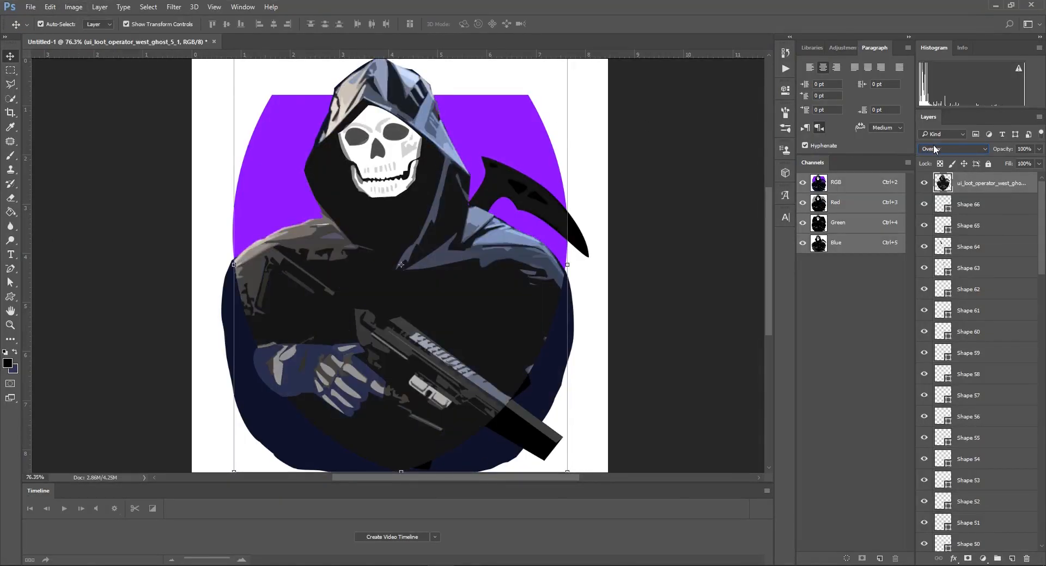
{"action": "scroll", "coordinate": [933, 145], "scroll_direction": "down", "scroll_amount": 15}
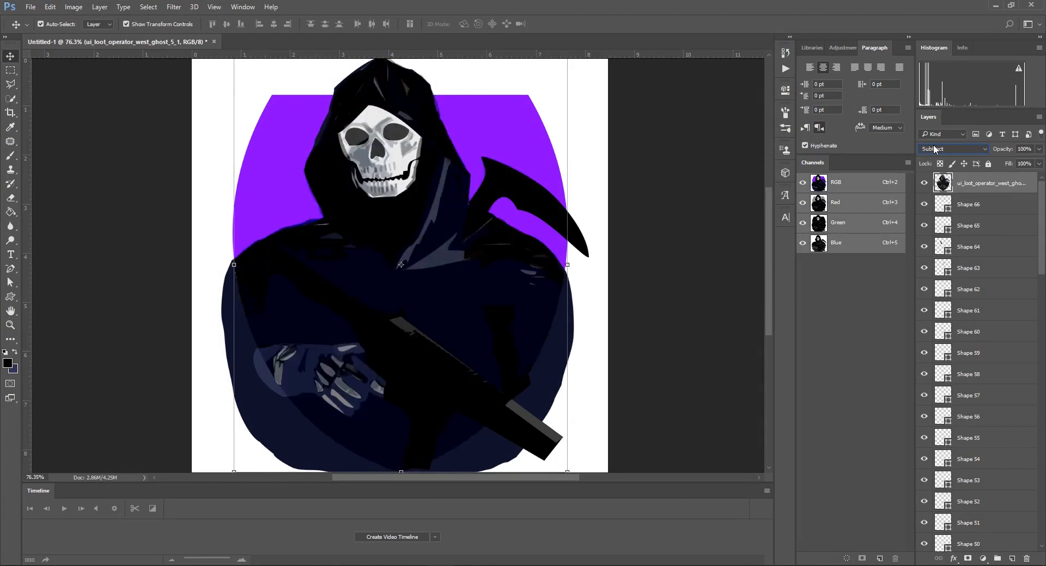
{"action": "left_click", "coordinate": [933, 145]}
{"action": "left_click", "coordinate": [936, 156]}
{"action": "scroll", "coordinate": [941, 143], "scroll_direction": "down", "scroll_amount": 16}
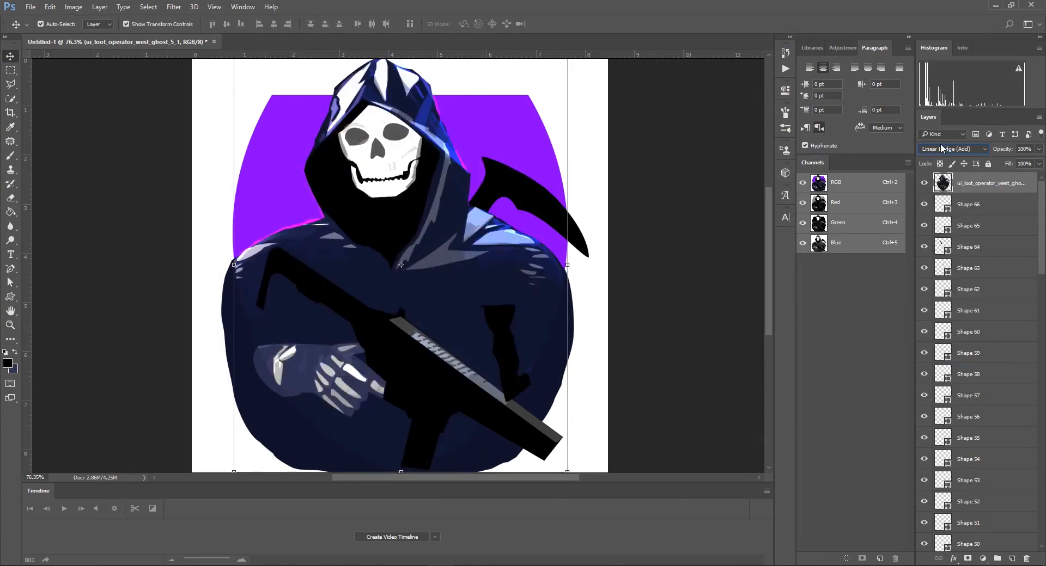
{"action": "scroll", "coordinate": [940, 145], "scroll_direction": "down", "scroll_amount": 6}
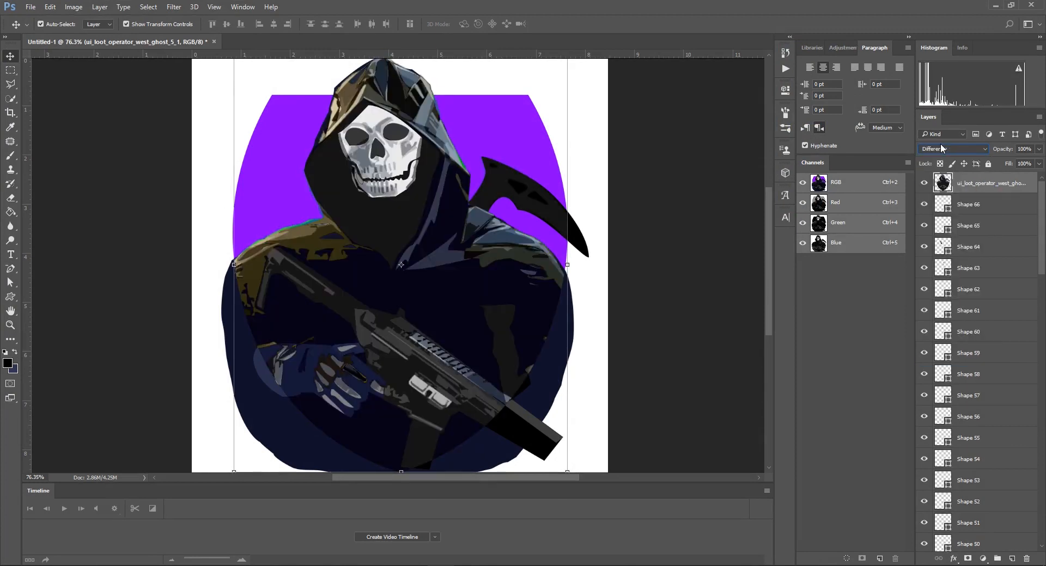
{"action": "scroll", "coordinate": [940, 144], "scroll_direction": "down", "scroll_amount": 4}
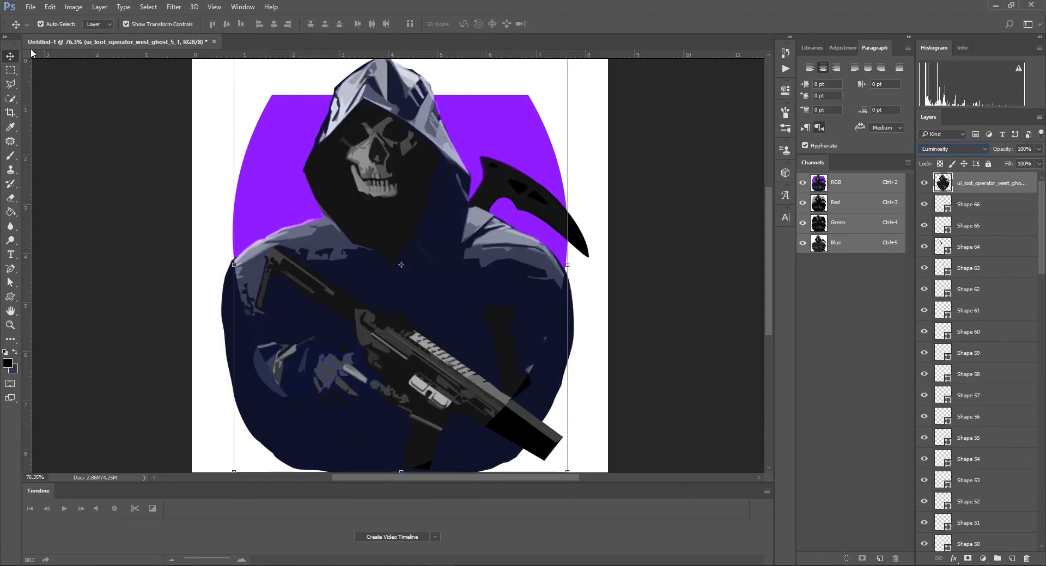
{"action": "left_click", "coordinate": [158, 106]}
{"action": "scroll", "coordinate": [466, 265], "scroll_direction": "down", "scroll_amount": 4, "text": "alt"}
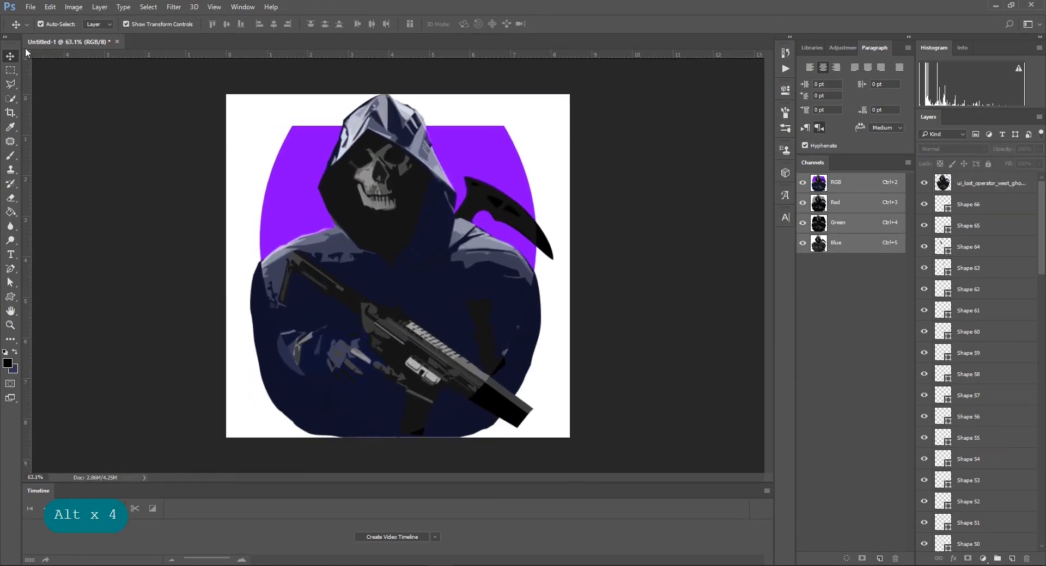
Merge the character image and all traced shape layers above the purple shield into one layer
{"action": "left_click", "coordinate": [922, 179]}
{"action": "scroll", "coordinate": [985, 497], "scroll_direction": "down", "scroll_amount": 15}
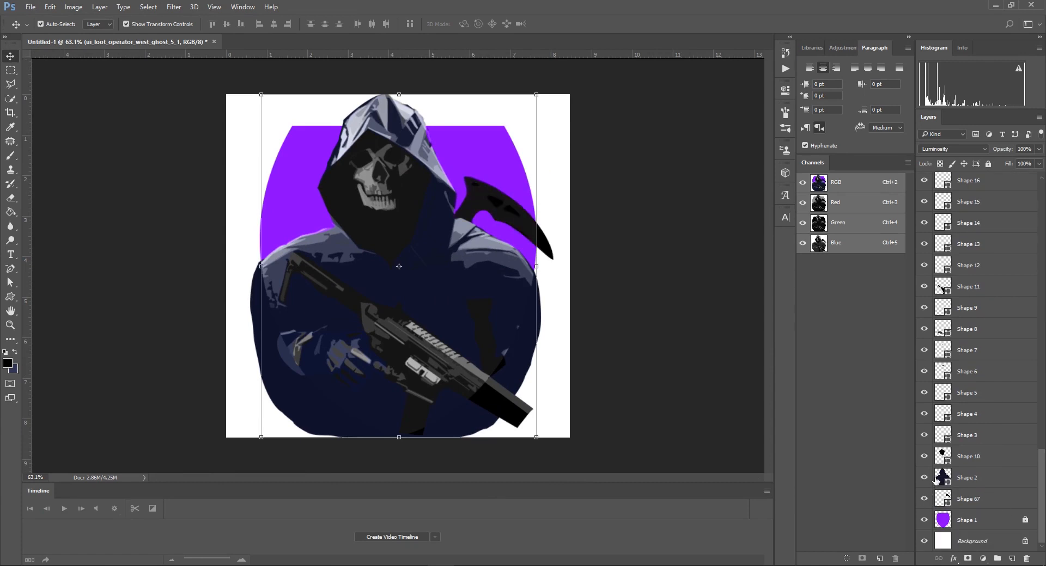
{"action": "left_click", "coordinate": [979, 485], "text": "shift"}
{"action": "key", "text": "ctrl+e"}
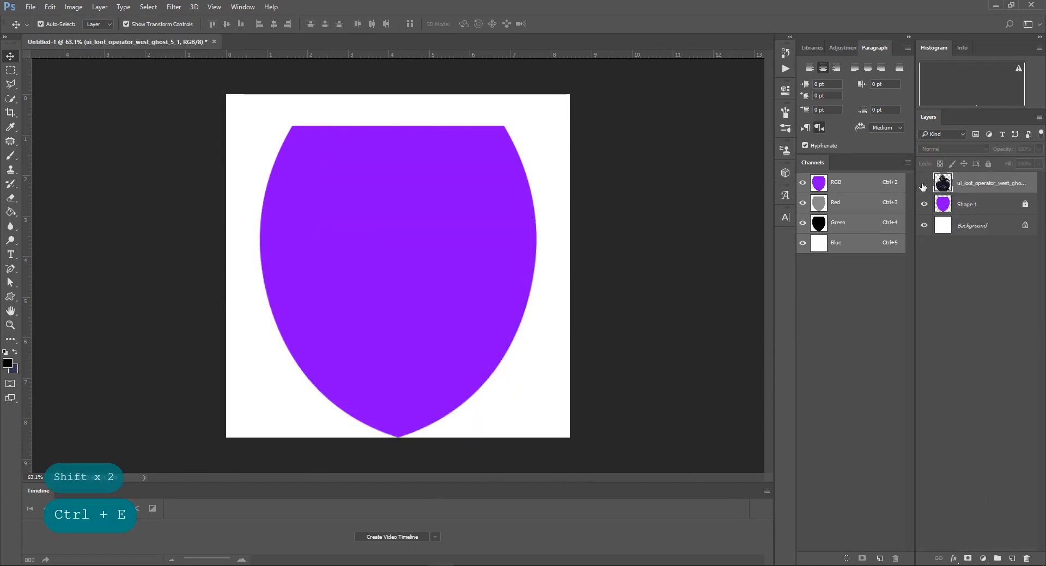
Load the shield's outline as a selection, invert it, and try deleting the merged character artwork outside it
{"action": "left_click", "coordinate": [943, 204], "text": "ctrl"}
{"action": "left_click", "coordinate": [148, 7]}
{"action": "left_click", "coordinate": [156, 50]}
{"action": "left_click", "coordinate": [973, 188]}
{"action": "key", "text": "Delete"}
{"action": "key", "text": "ctrl+z"}
{"action": "scroll", "coordinate": [387, 123], "scroll_direction": "up", "scroll_amount": 8, "text": "alt"}
{"action": "key", "text": "space"}
{"action": "mouse_move", "coordinate": [343, 103]}
{"action": "left_mouse_down"}
{"action": "mouse_move", "coordinate": [422, 180]}
{"action": "mouse_move", "coordinate": [436, 173]}
{"action": "mouse_move", "coordinate": [383, 200]}
{"action": "left_mouse_up"}
{"action": "left_click", "coordinate": [11, 99]}
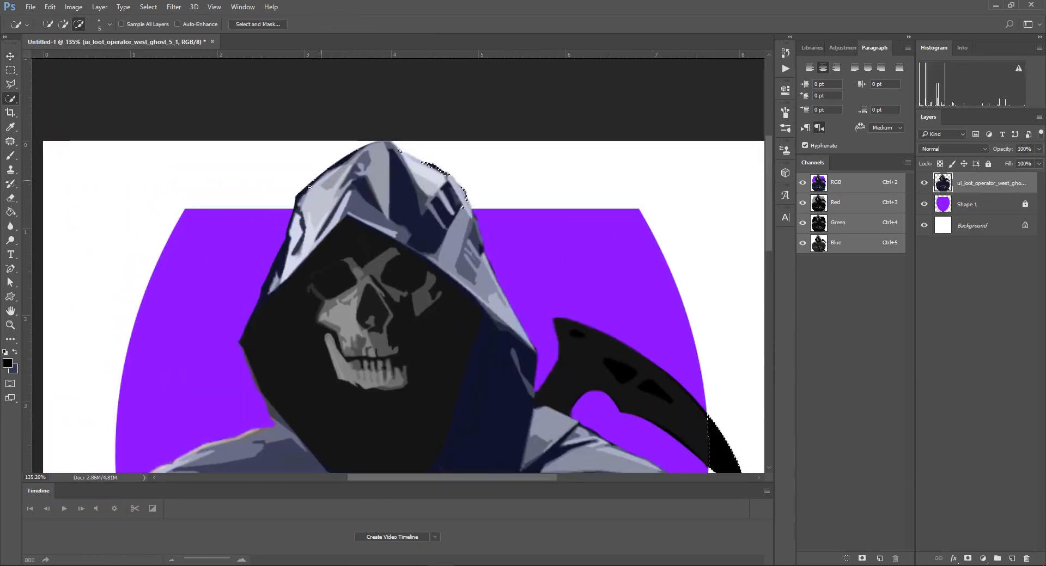
{"action": "key", "text": "ctrl+z"}
{"action": "key", "text": "ctrl+alt+z"}
Subtract the top of the hood from the inverted selection with the Polygonal Lasso
{"action": "key", "text": "l"}
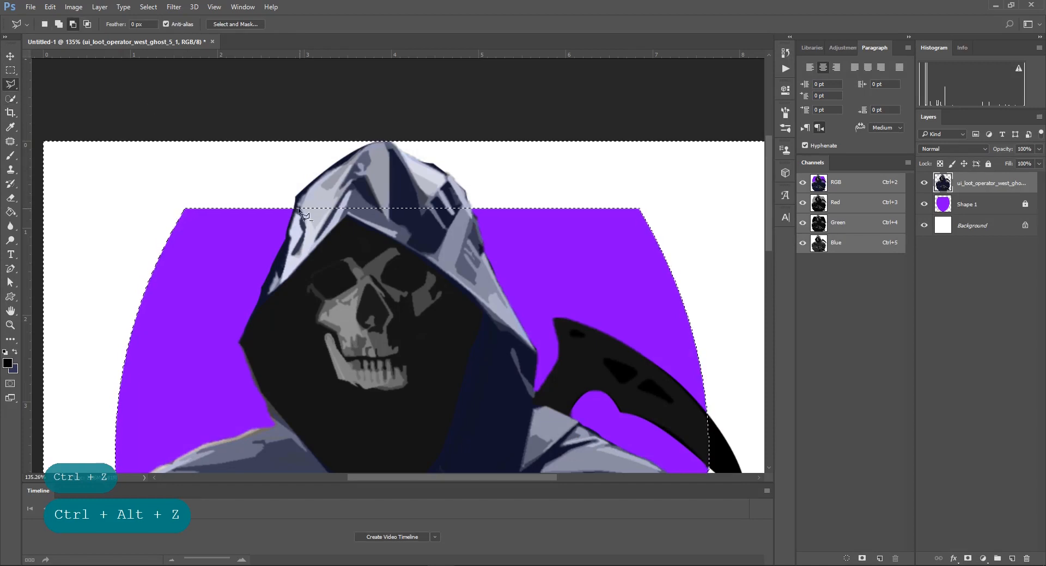
{"action": "left_click", "coordinate": [296, 196]}
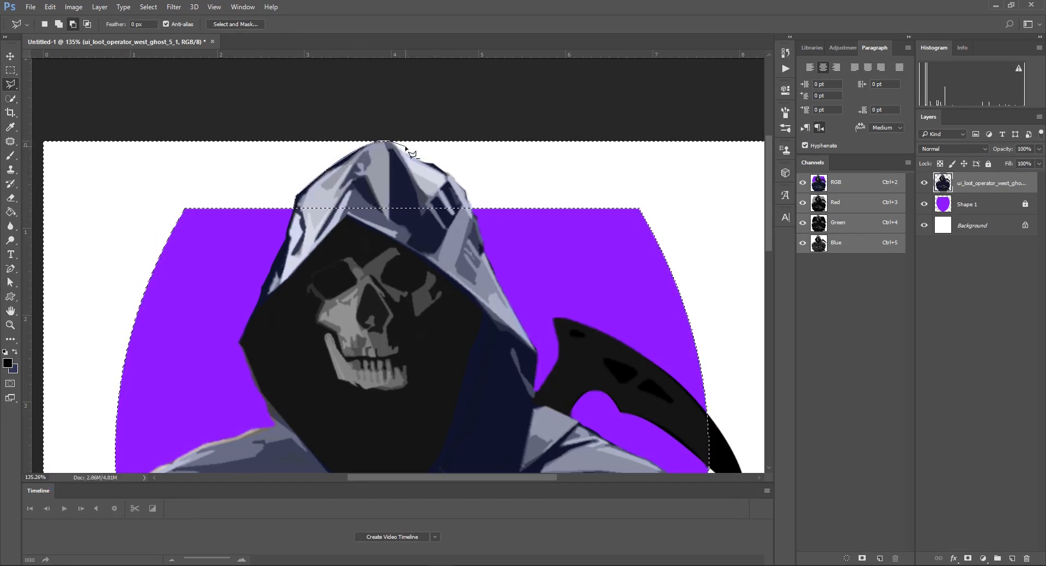
{"action": "left_click", "coordinate": [433, 164]}
{"action": "left_click", "coordinate": [449, 175]}
{"action": "left_click", "coordinate": [464, 190]}
{"action": "left_click", "coordinate": [473, 219]}
{"action": "left_click", "coordinate": [375, 229]}
{"action": "left_click", "coordinate": [296, 224]}
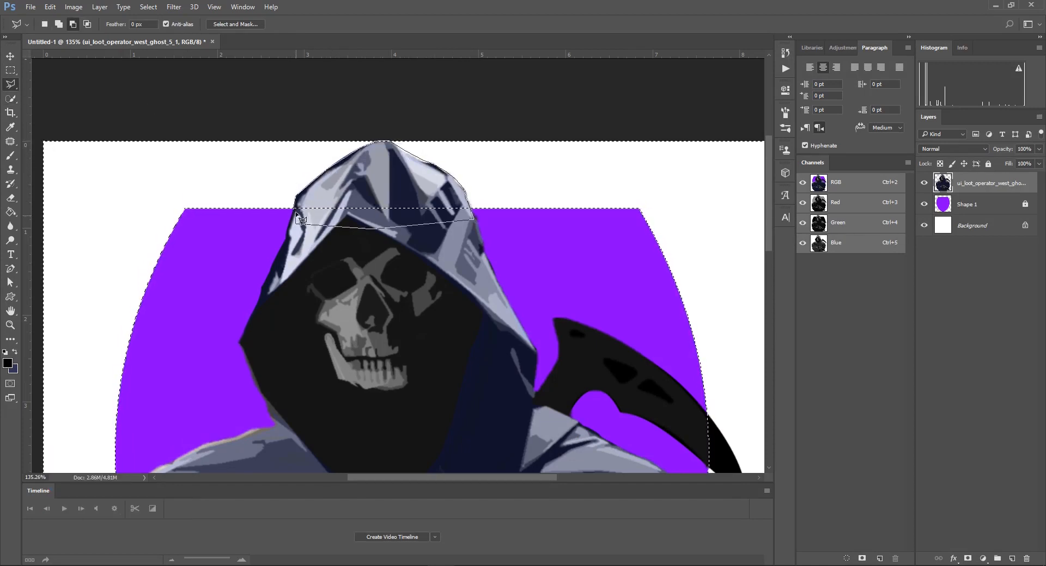
{"action": "key", "text": "ctrl+z"}
Subtract the protruding blade tip from the selection, delete the character artwork outside the shield, and deselect
{"action": "left_click_drag", "start_coordinate": [690, 351], "coordinate": [414, 142]}
{"action": "scroll", "coordinate": [425, 180], "scroll_direction": "up", "scroll_amount": 6}
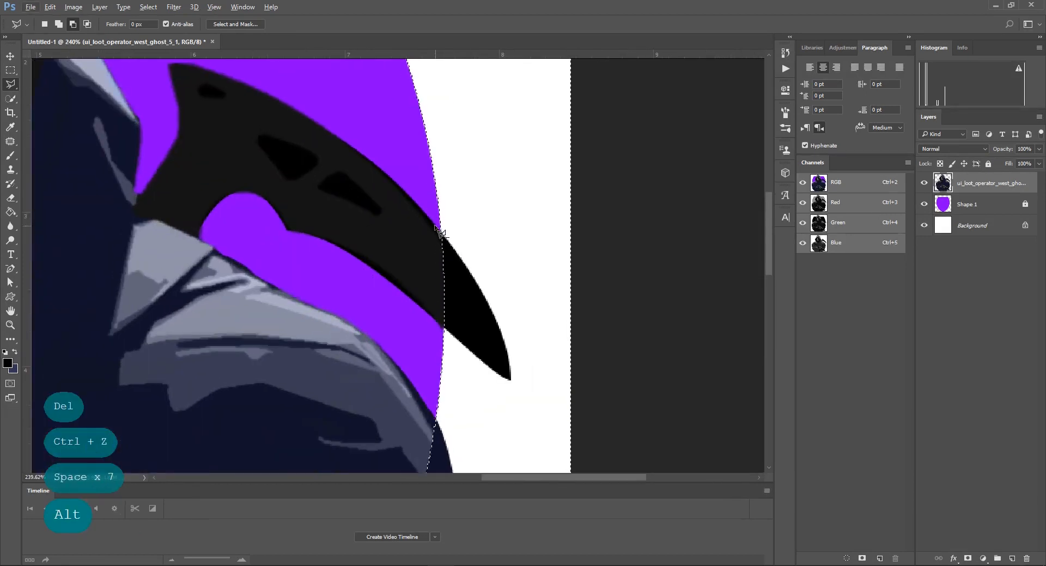
{"action": "left_click", "coordinate": [476, 283]}
{"action": "left_click", "coordinate": [492, 311]}
{"action": "left_click", "coordinate": [509, 358]}
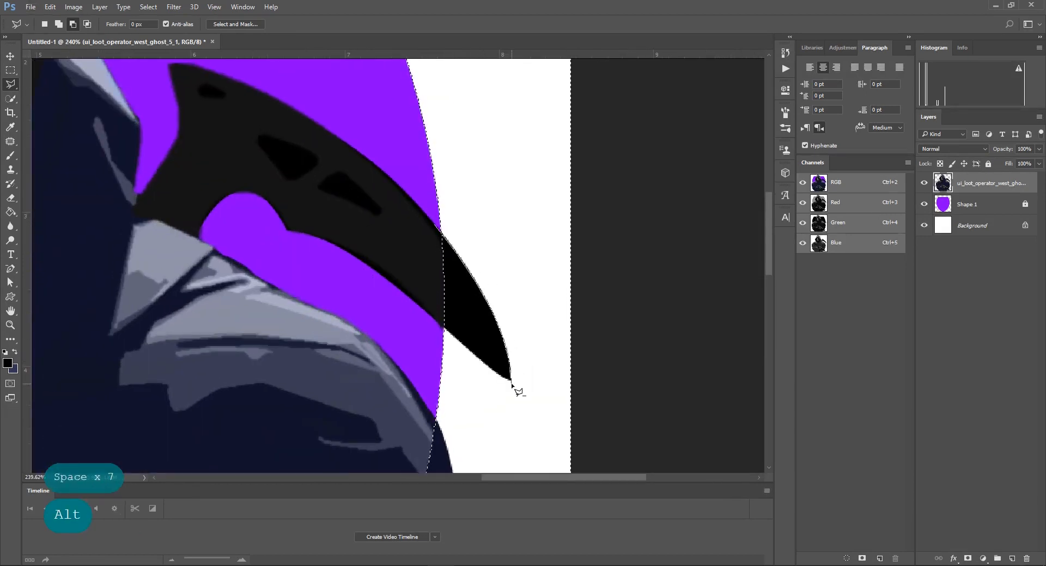
{"action": "left_click", "coordinate": [511, 383]}
{"action": "left_click", "coordinate": [483, 363]}
{"action": "key", "text": "Delete"}
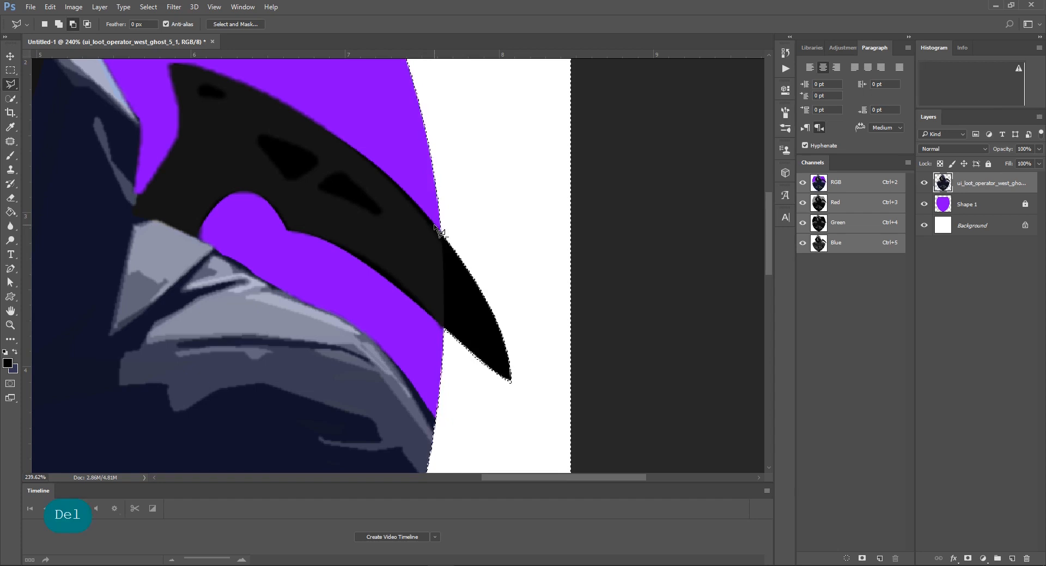
{"action": "key", "text": "ctrl+d"}
Load the shield's outline as a selection and create an empty layer directly above the shield
{"action": "scroll", "coordinate": [324, 286], "scroll_direction": "down", "scroll_amount": 5}
{"action": "left_click", "coordinate": [920, 204], "text": "alt"}
{"action": "left_click", "coordinate": [923, 204]}
{"action": "left_click", "coordinate": [943, 204], "text": "ctrl"}
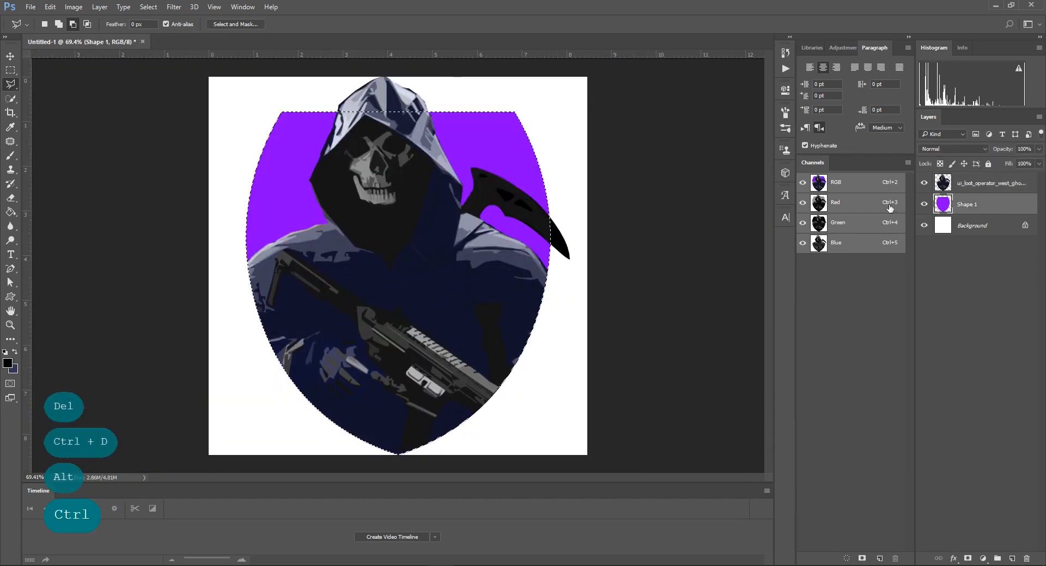
{"action": "left_click", "coordinate": [1012, 558]}
Try a 10 px stroke along the shield selection on the new layer
{"action": "left_click", "coordinate": [50, 7]}
{"action": "left_click", "coordinate": [65, 186]}
{"action": "type", "text": "1"}
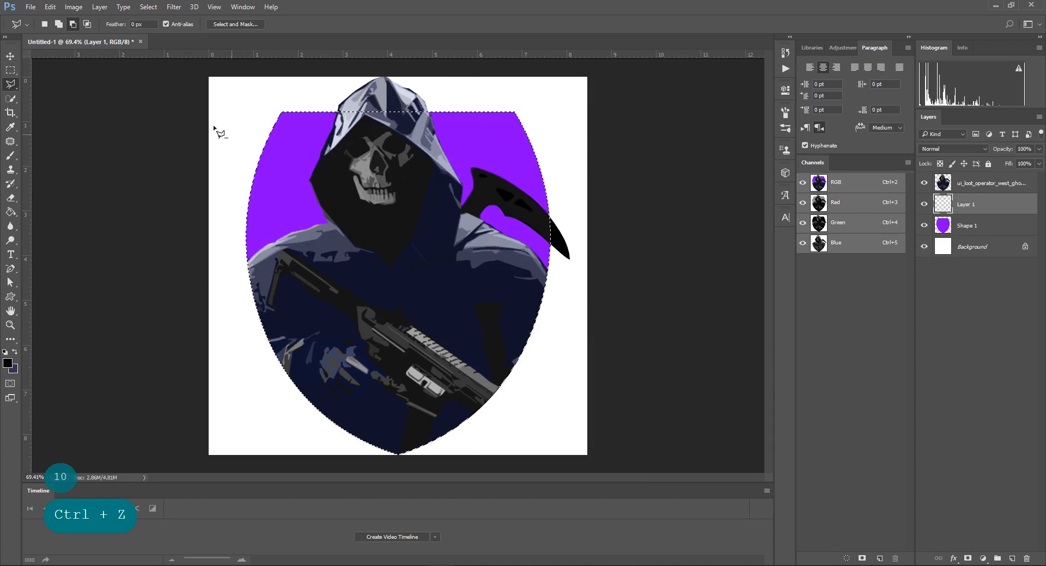
Stroke the inside of the shield selection with a 40 px black border and deselect
{"action": "left_click", "coordinate": [50, 7]}
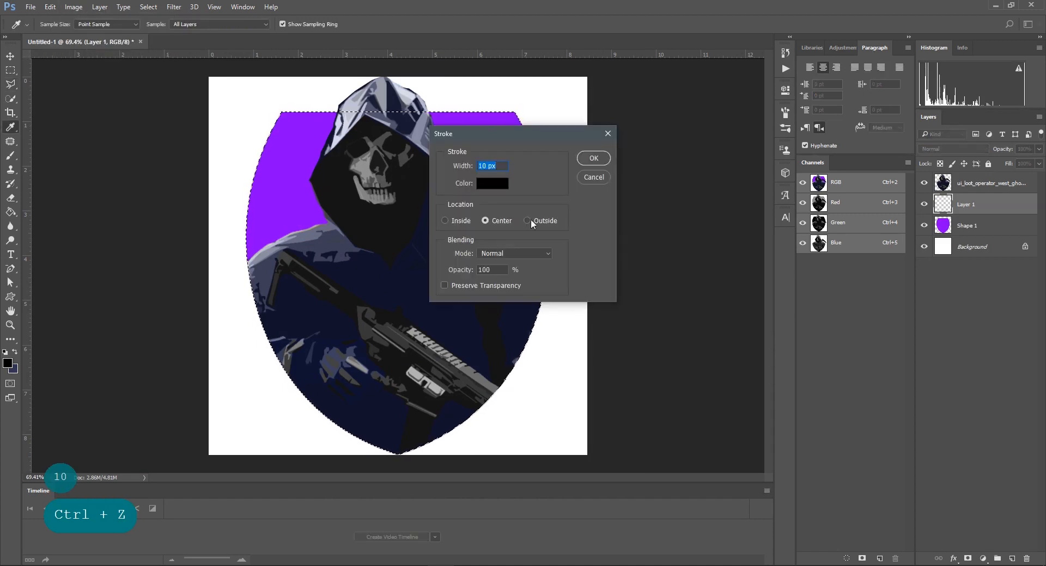
{"action": "left_click", "coordinate": [606, 159]}
{"action": "key", "text": "ctrl+d"}
{"action": "scroll", "coordinate": [482, 199], "scroll_direction": "up", "scroll_amount": 1}
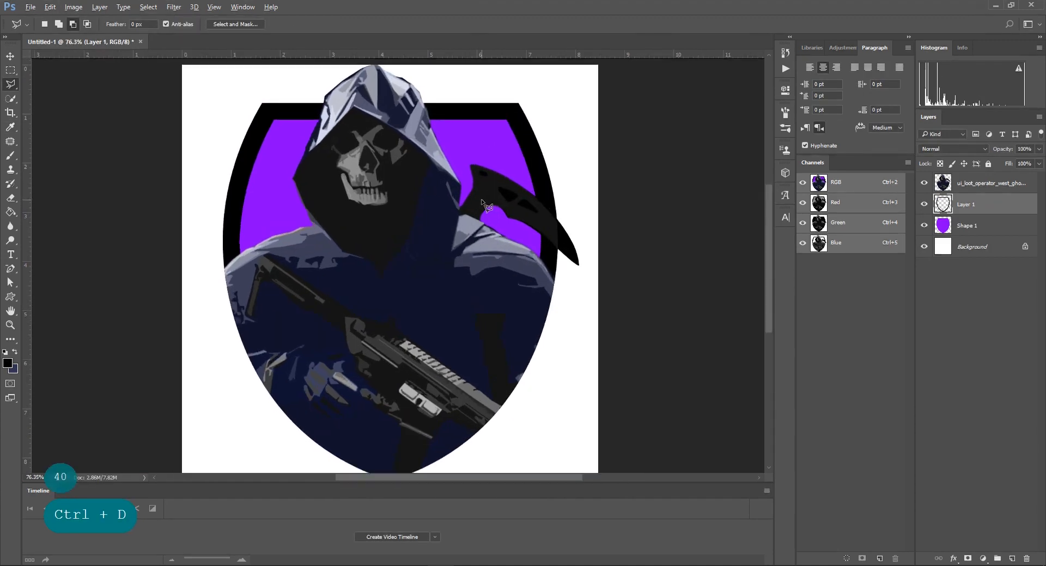
{"action": "scroll", "coordinate": [481, 199], "scroll_direction": "down", "scroll_amount": 1}
Select the purple shield layer, load its outline as a selection, and set the Gradient tool's foreground colour to ff0000
{"action": "left_click", "coordinate": [10, 56]}
{"action": "left_click", "coordinate": [289, 180]}
{"action": "right_click", "coordinate": [10, 212]}
{"action": "left_click", "coordinate": [54, 210]}
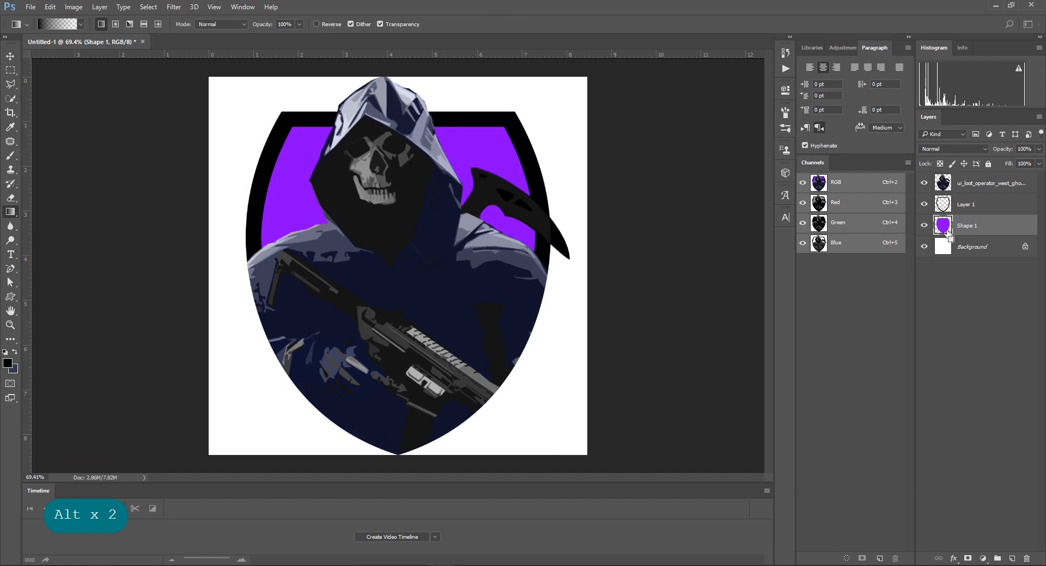
{"action": "left_click", "coordinate": [943, 225], "text": "ctrl"}
{"action": "left_click", "coordinate": [7, 362]}
{"action": "type", "text": "ff0000"}
{"action": "key", "text": "Return"}
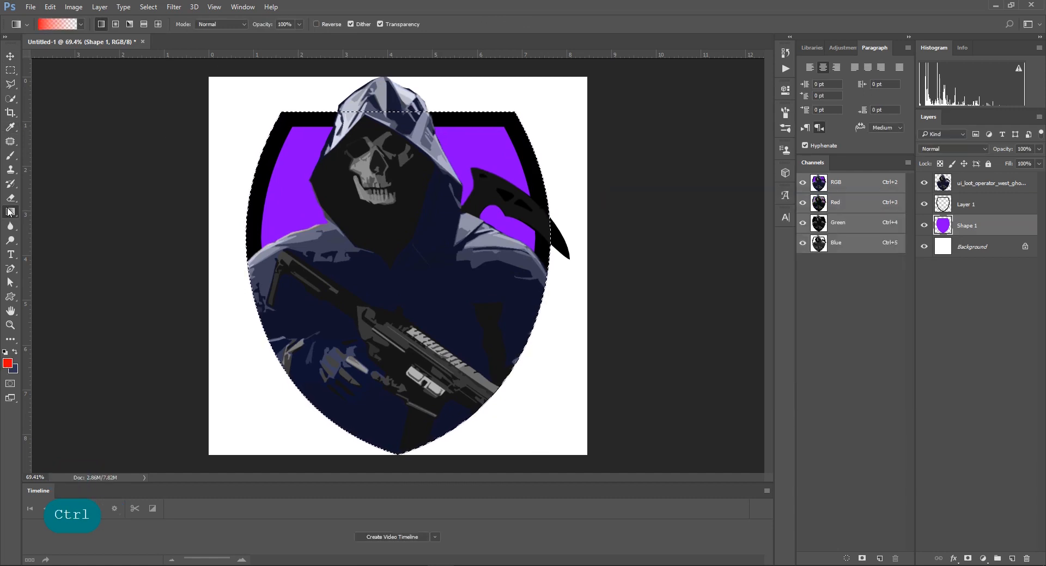
Fill the shield with a foreground-to-background linear gradient running from red at its bottom point to navy at its top edge
{"action": "key", "text": "ctrl+z"}
{"action": "left_click", "coordinate": [80, 24]}
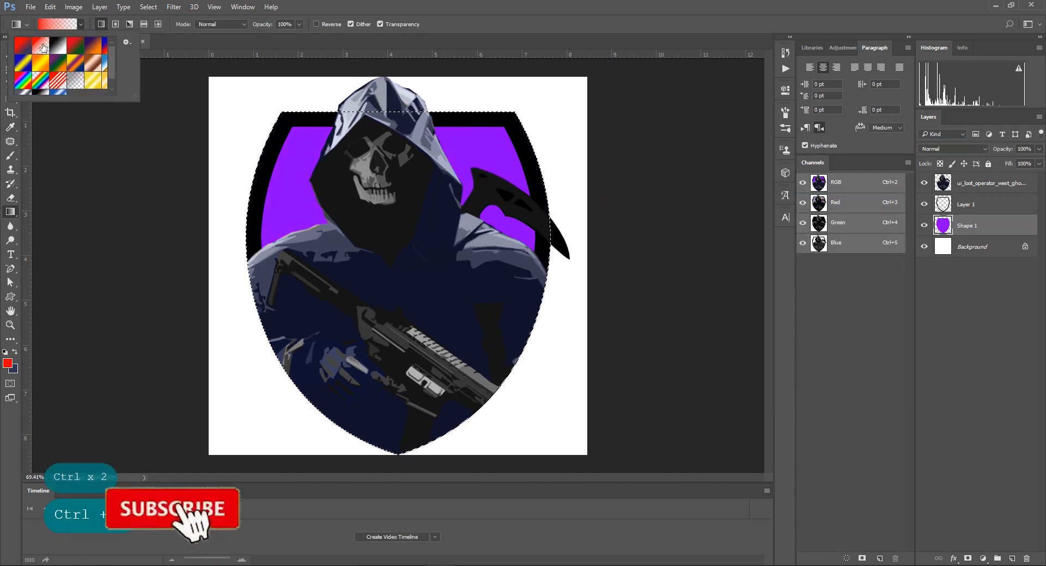
{"action": "left_click", "coordinate": [21, 45]}
{"action": "left_click", "coordinate": [57, 24]}
{"action": "left_click", "coordinate": [931, 242]}
{"action": "left_click_drag", "start_coordinate": [397, 452], "coordinate": [398, 114]}
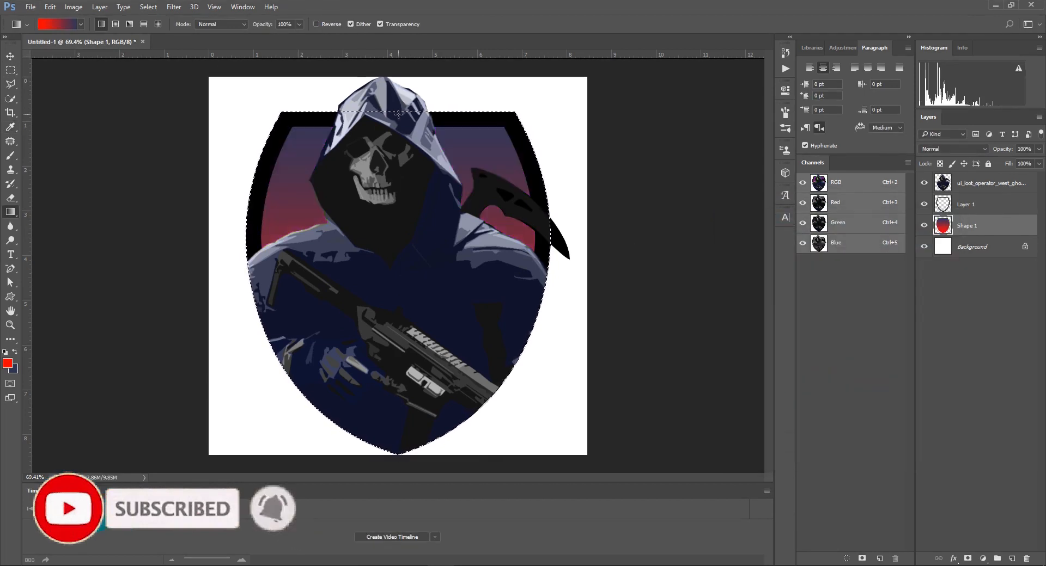
Add Bevel & Emboss and Gradient Overlay layer styles to the shield's black border
{"action": "key", "text": "v"}
{"action": "double_click", "coordinate": [1001, 204]}
{"action": "left_click", "coordinate": [632, 228]}
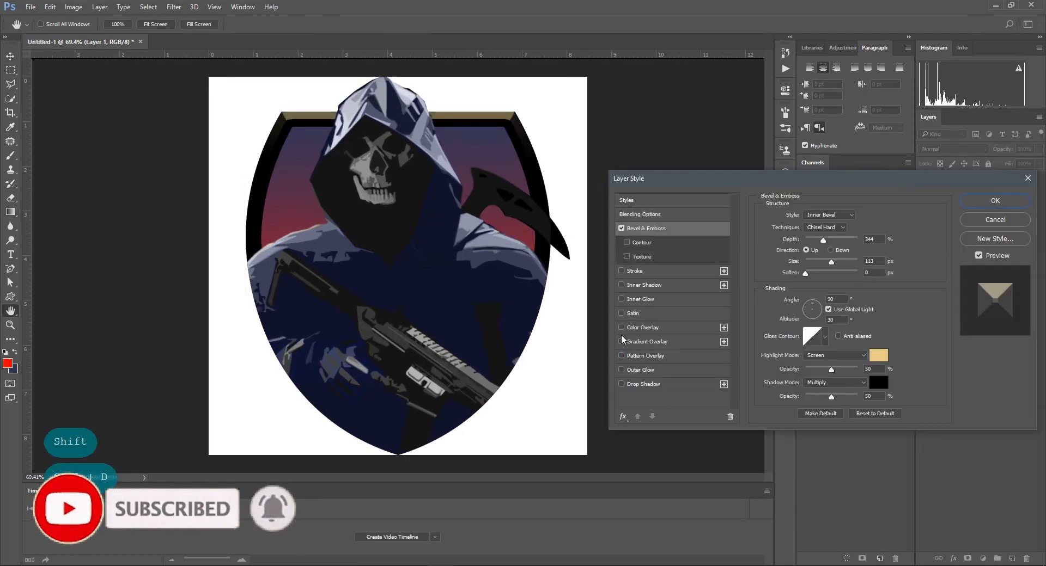
{"action": "left_click", "coordinate": [631, 341]}
{"action": "key", "text": "Return"}
{"action": "key", "text": "ctrl+0"}
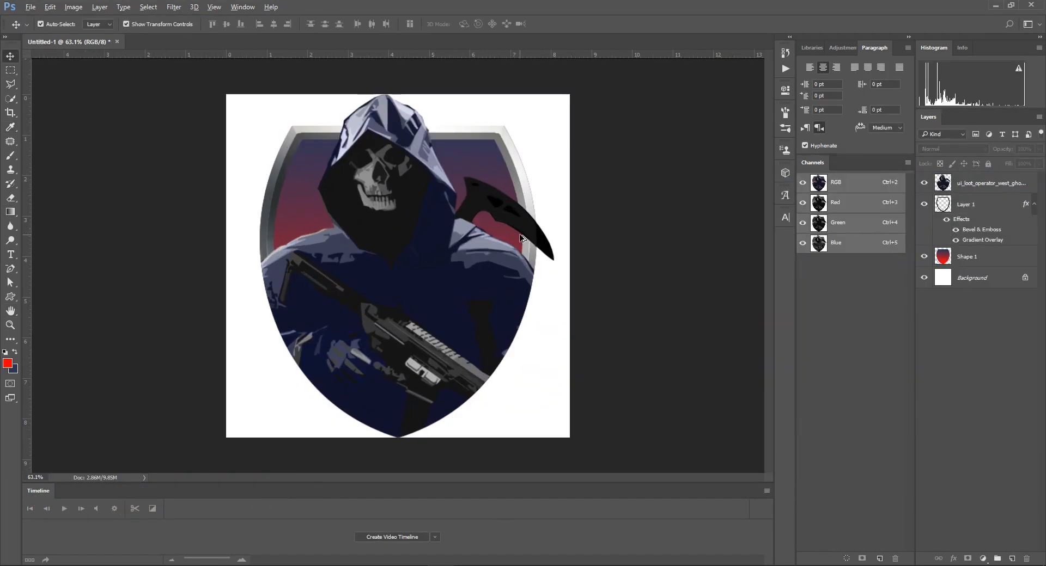